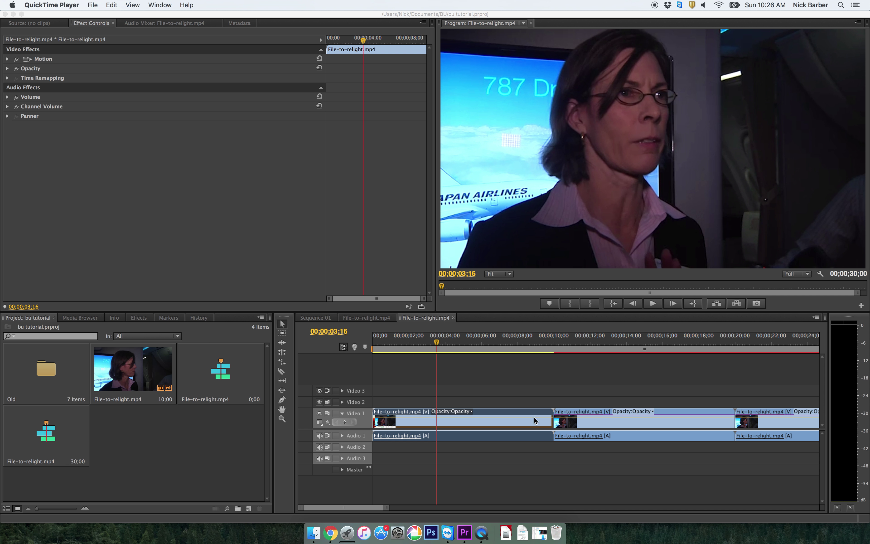
# - Bring Premiere Pro's File-to-relight.mp4 interview timeline to the front
pyautogui.click(498, 413)
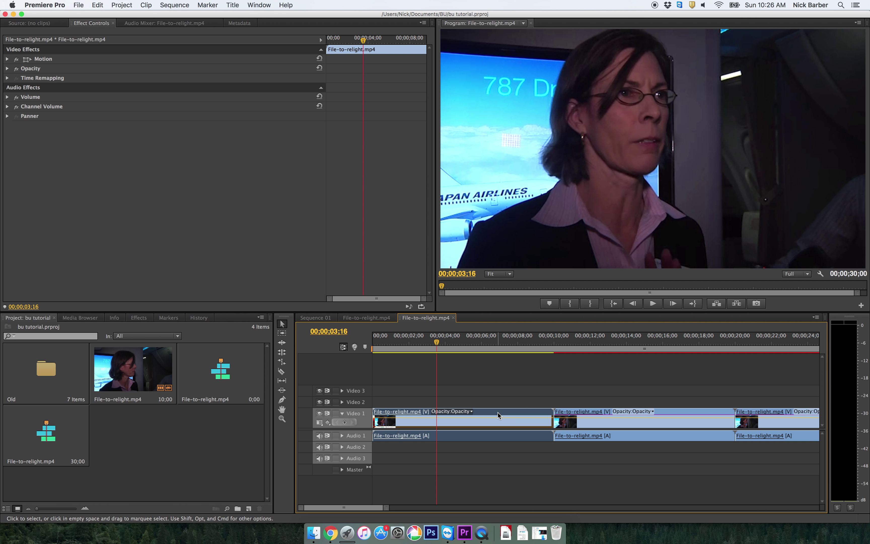
# - Replace the first File-to-relight.mp4 clip on Video 1 with an After Effects composition
pyautogui.rightClick(498, 412)
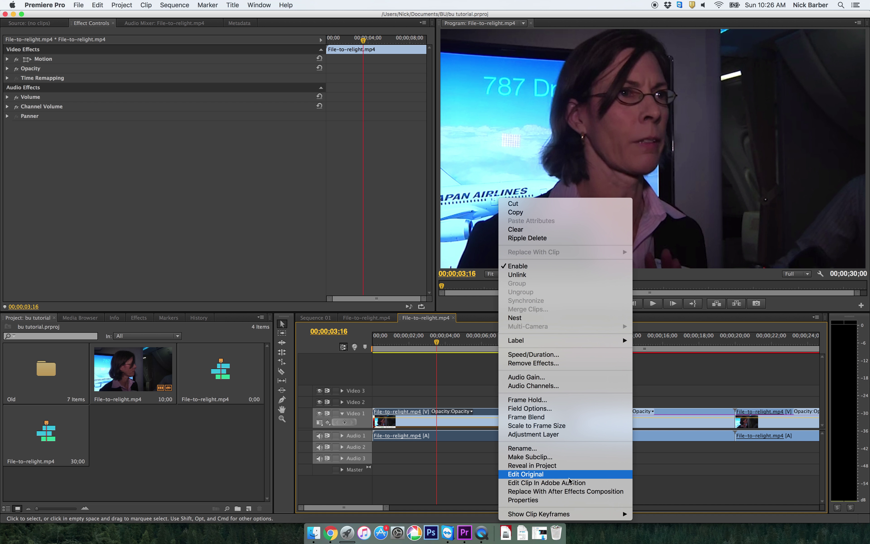
pyautogui.click(553, 492)
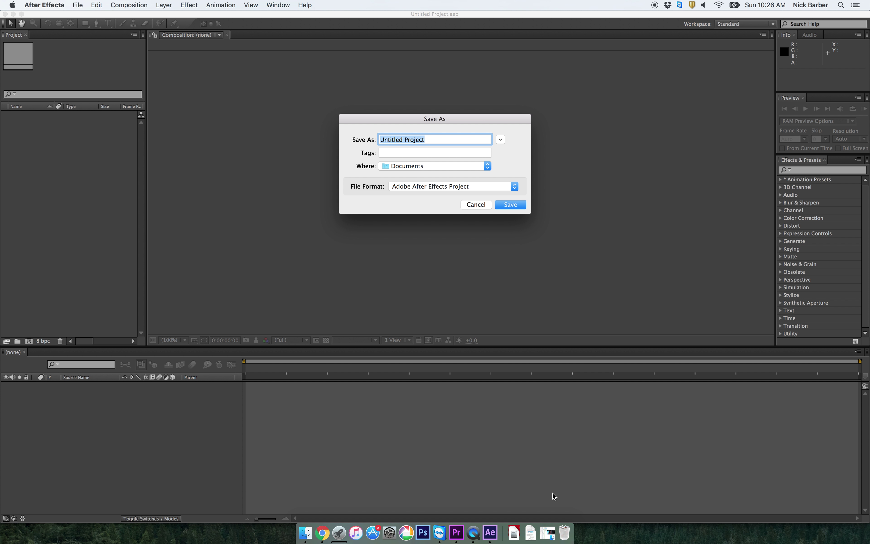
# - Save the new After Effects project as 'tutorial' in the BU folder
pyautogui.click(449, 167)
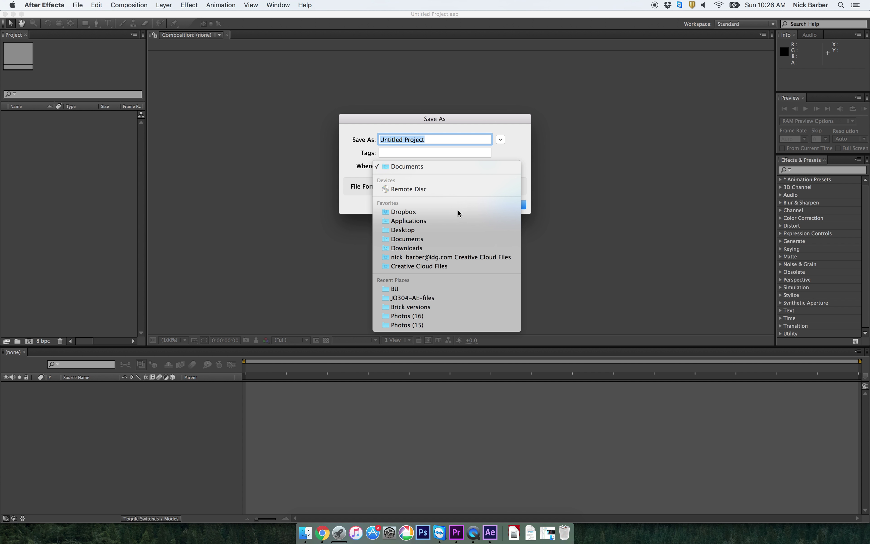
pyautogui.click(427, 287)
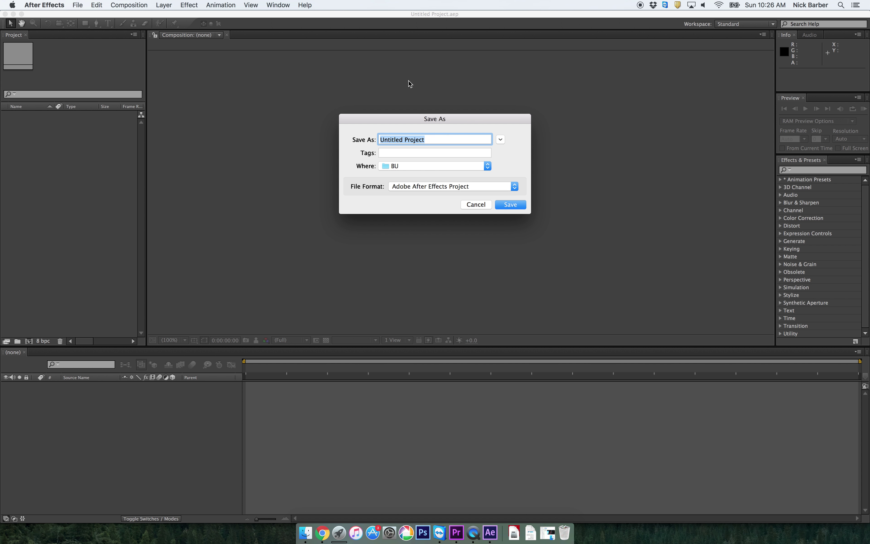
pyautogui.doubleClick(440, 139)
pyautogui.tripleClick(440, 140)
pyautogui.write('turotial')
pyautogui.press('BackSpace')
pyautogui.press('BackSpace')
pyautogui.press('BackSpace')
pyautogui.press('BackSpace')
pyautogui.press('BackSpace')
pyautogui.press('BackSpace')
pyautogui.write('torial')
pyautogui.press('Return')
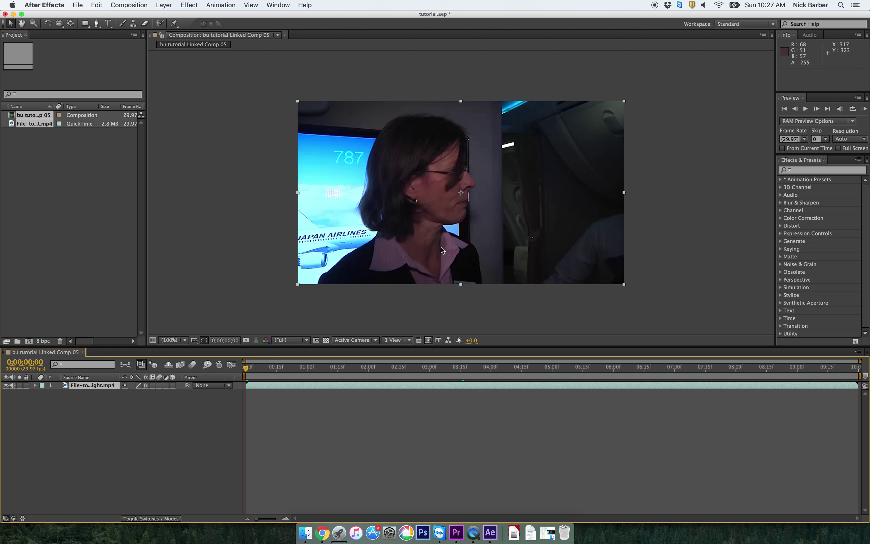
# - Scrub through the first seconds of the File-to-relight.mp4 footage in the linked comp
pyautogui.click(247, 367)
pyautogui.moveTo(246, 367); pyautogui.dragTo(244, 388)
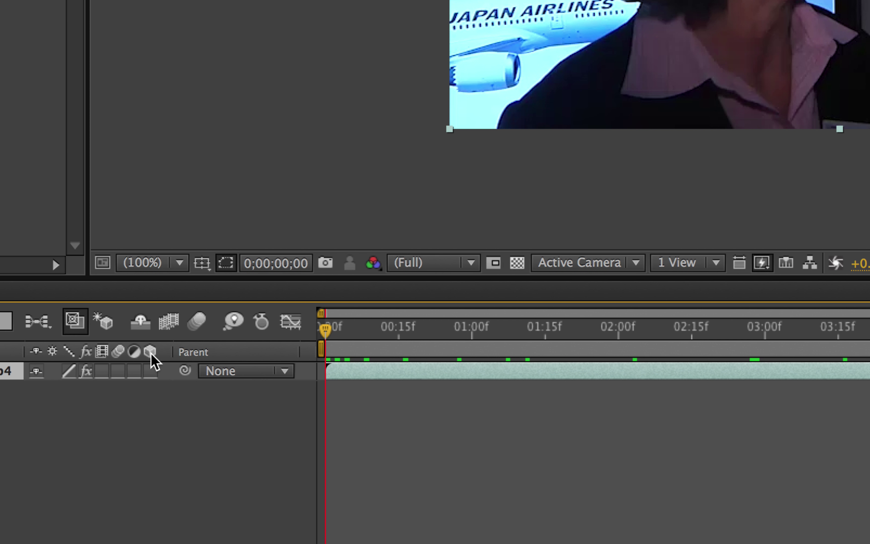
# - Turn on the 3D Layer switch for File-to-relight.mp4, then deselect the layer
pyautogui.click(150, 371)
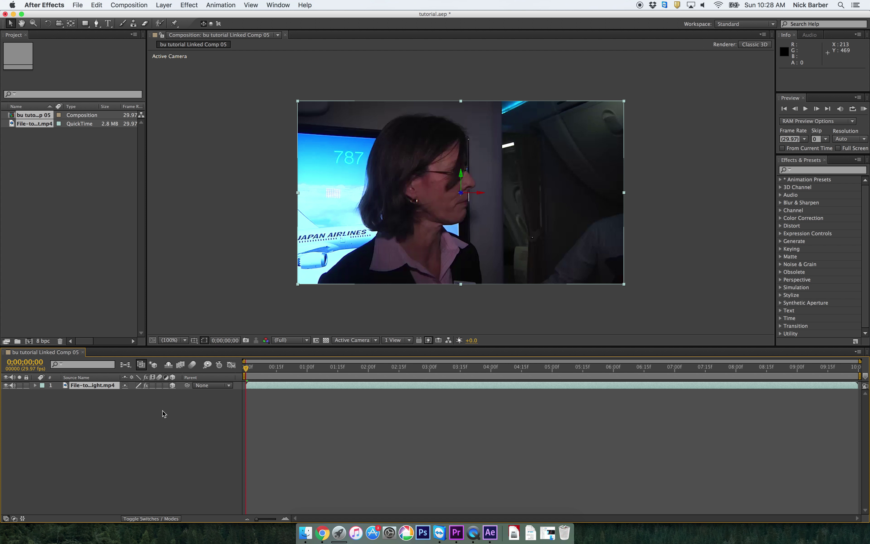
pyautogui.click(154, 412)
# - Create a light layer named Ambient with Light Type set to Ambient
pyautogui.rightClick(132, 407)
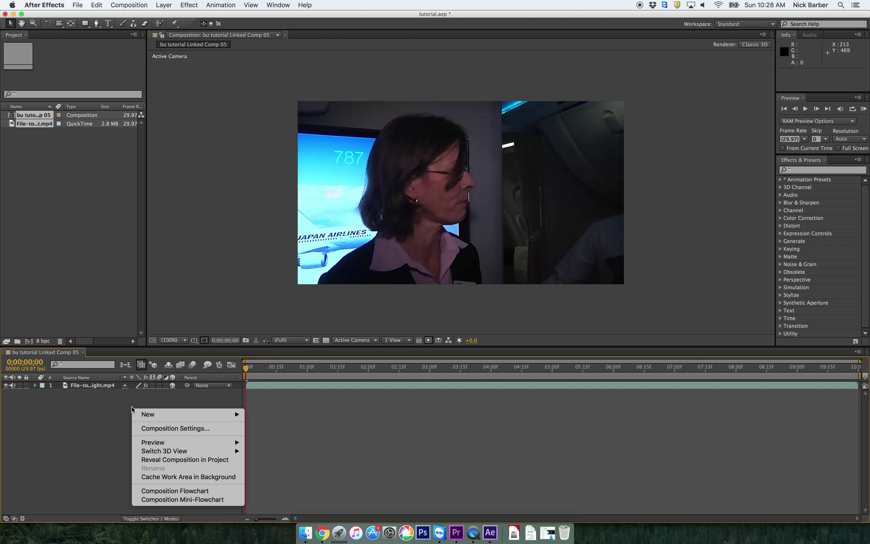
pyautogui.click(110, 407)
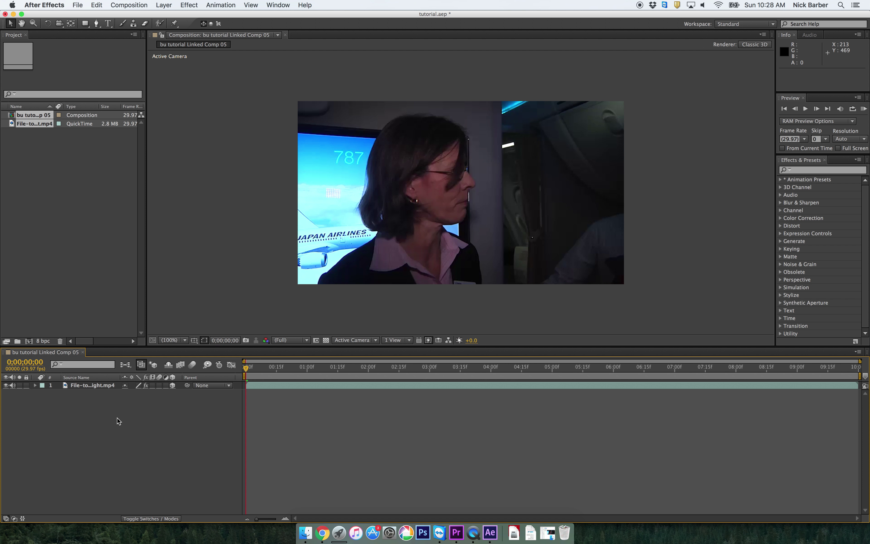
pyautogui.rightClick(112, 418)
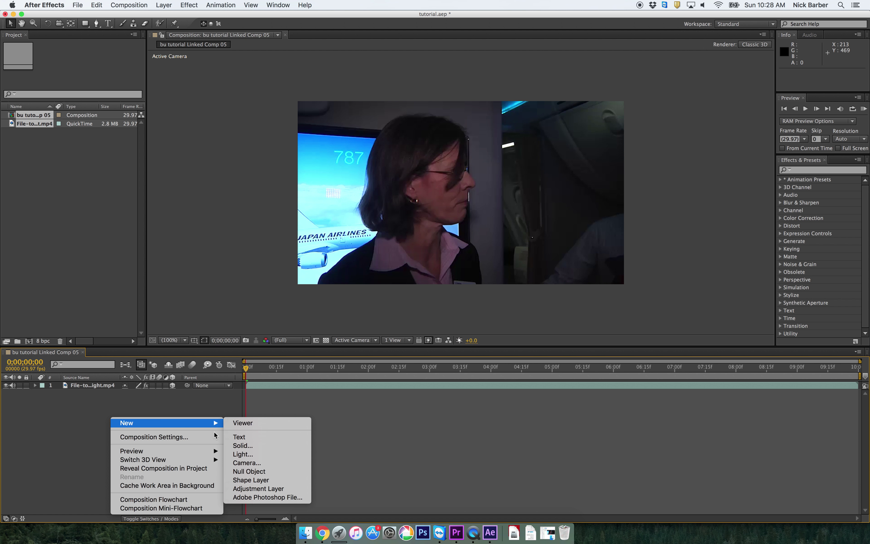
pyautogui.click(247, 460)
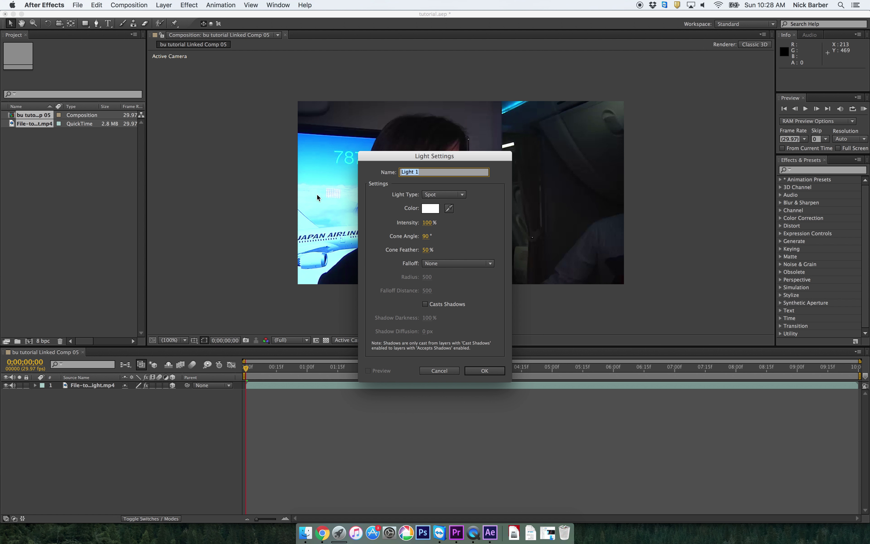
pyautogui.write('Amb')
pyautogui.write('ient')
pyautogui.click(458, 195)
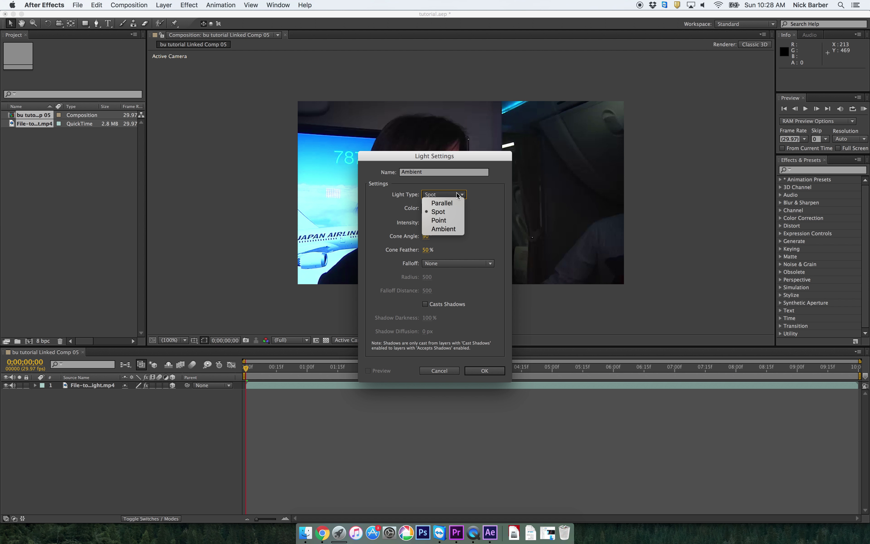
pyautogui.click(456, 231)
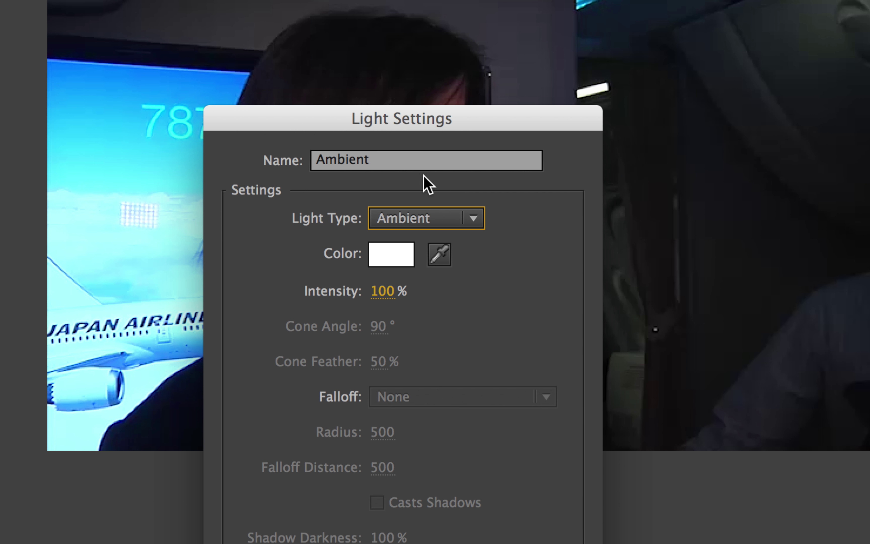
pyautogui.click(464, 218)
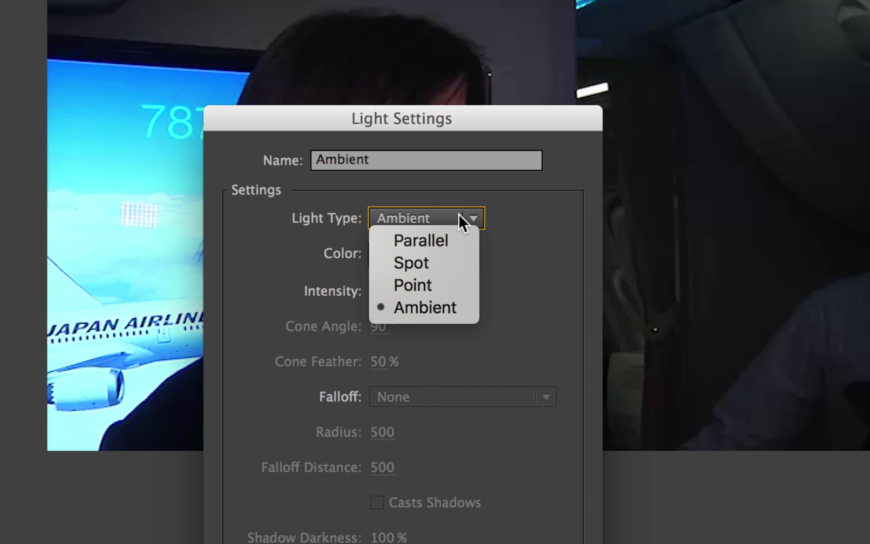
pyautogui.click(450, 316)
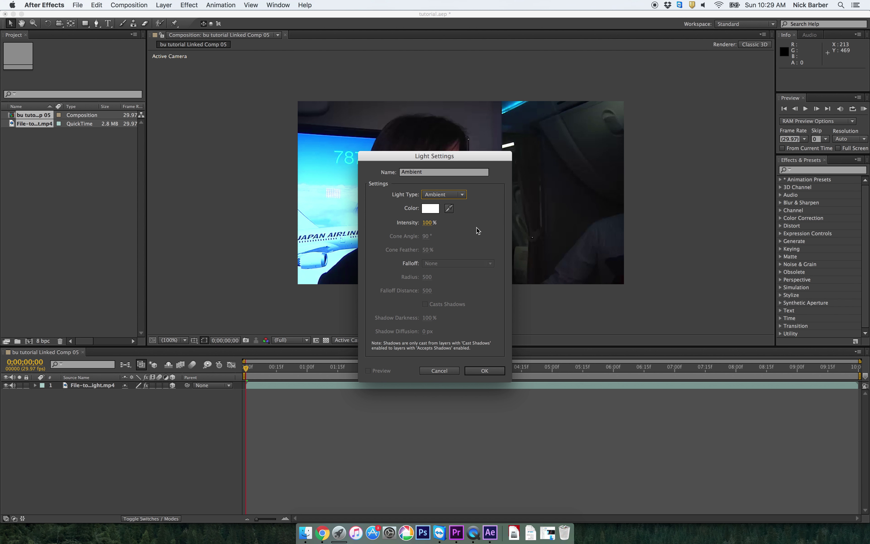
pyautogui.click(493, 373)
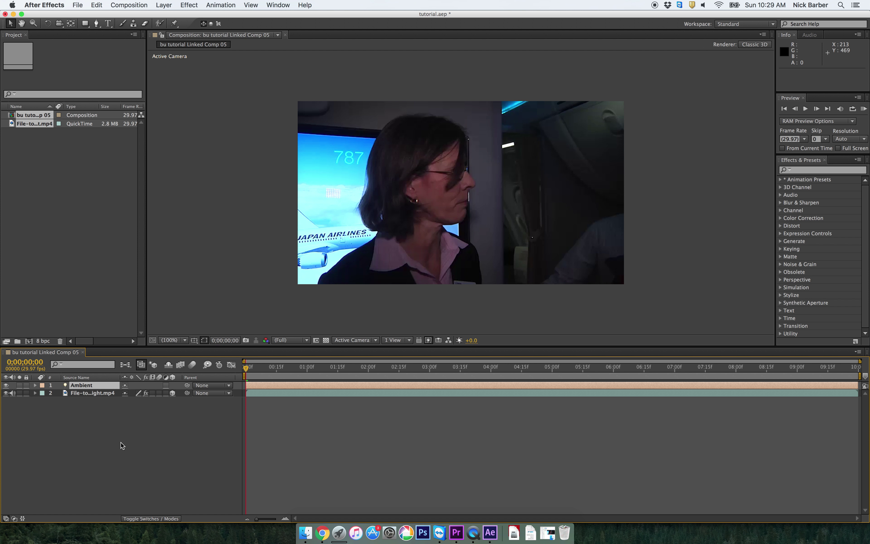
# - Select the Ambient light layer and reveal its Intensity and Color properties
pyautogui.click(87, 385)
pyautogui.click(89, 423)
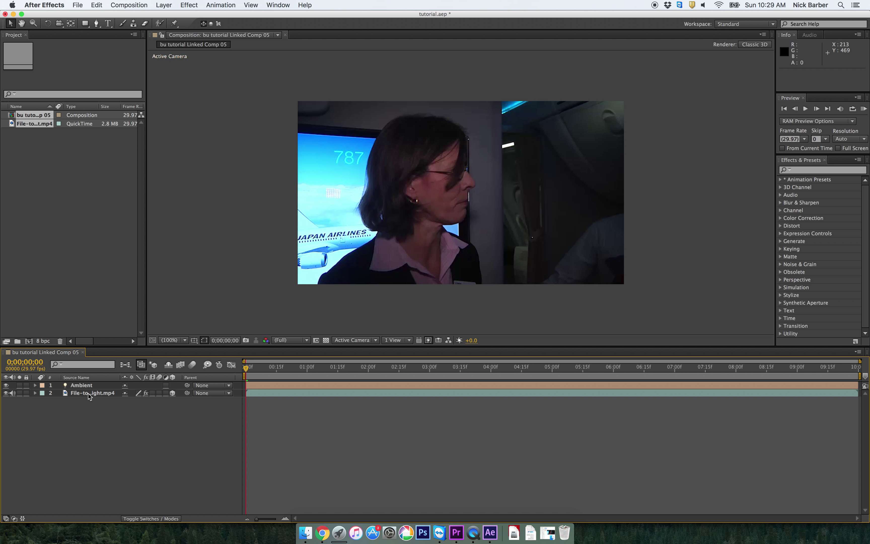
pyautogui.click(88, 386)
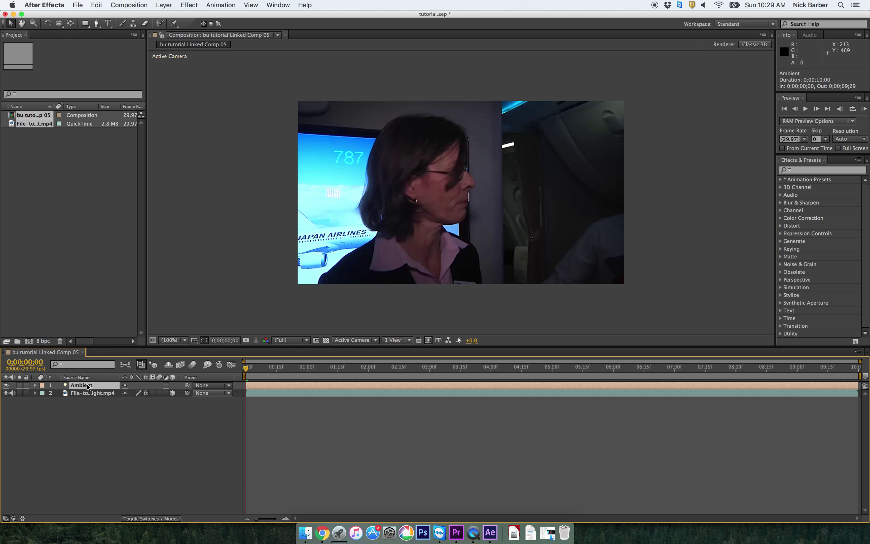
pyautogui.hotkey('ctrl', '`')
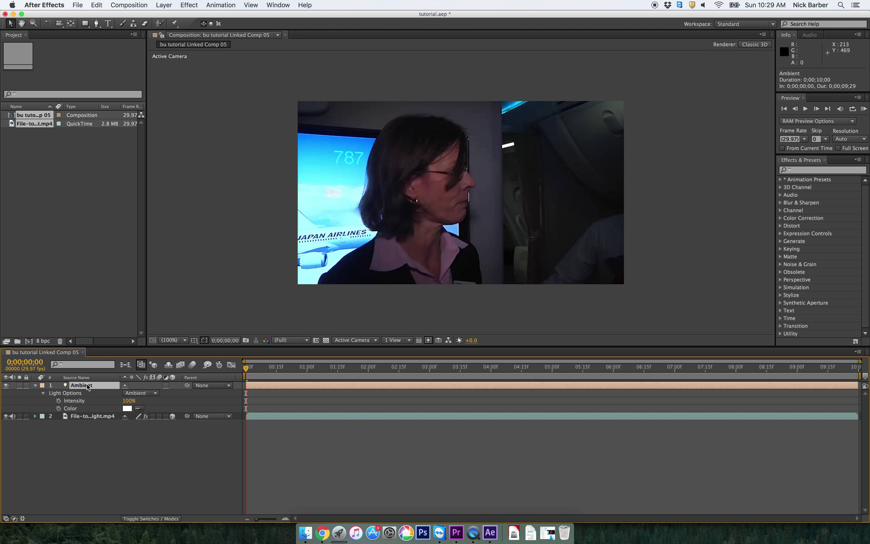
pyautogui.hotkey('ctrl', '`')
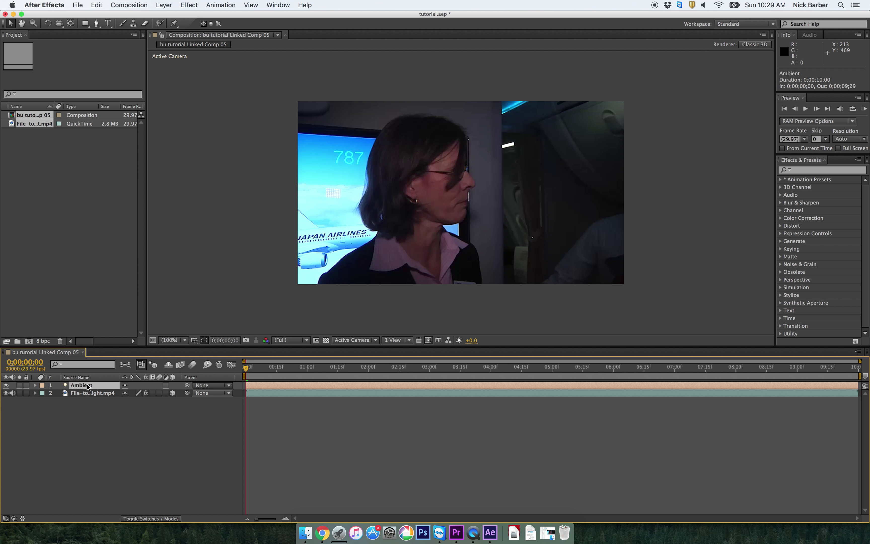
pyautogui.click(103, 464)
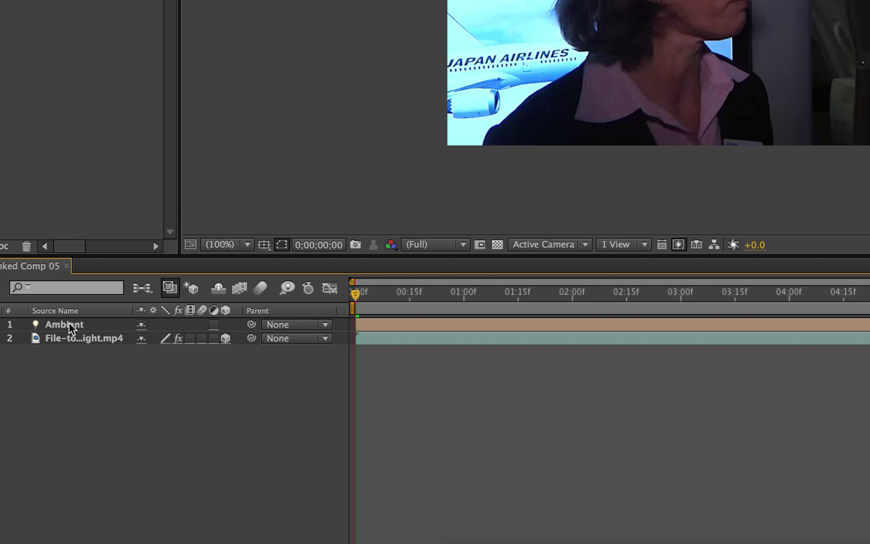
pyautogui.click(69, 323)
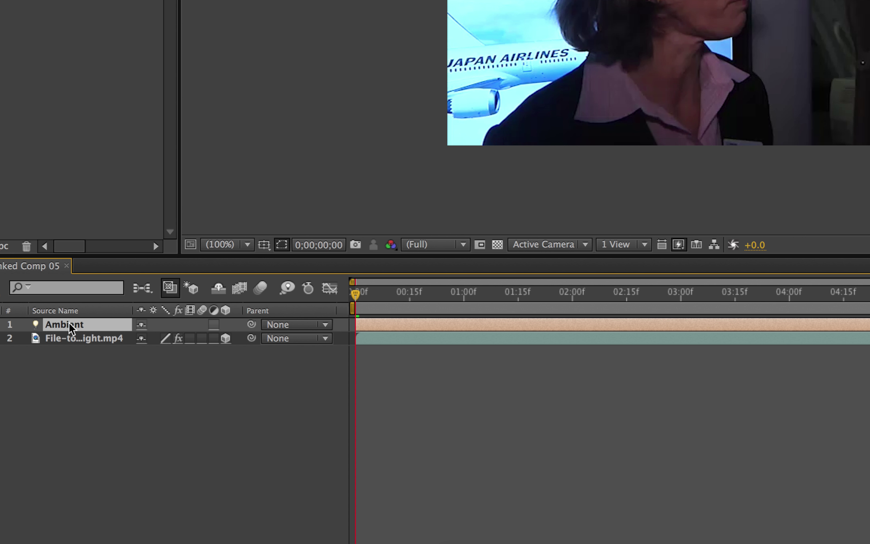
pyautogui.hotkey('ctrl', '`')
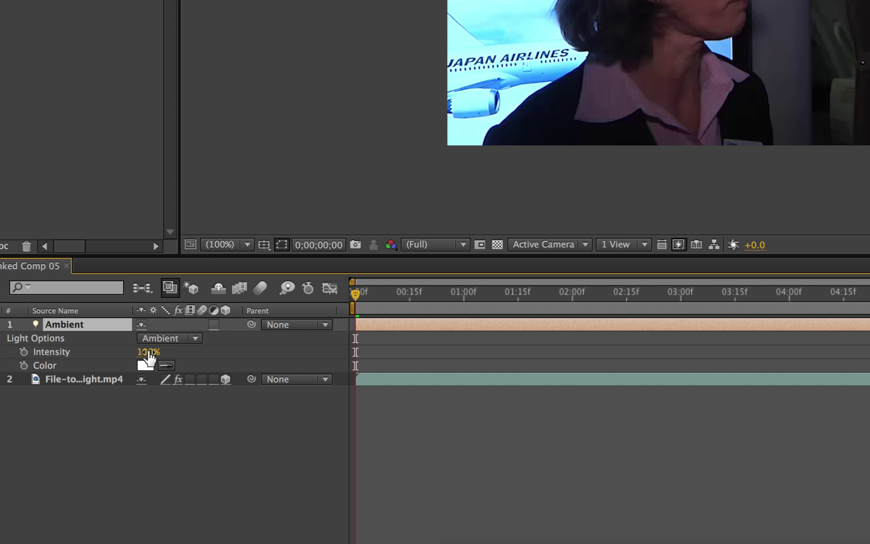
# - Drag the Ambient light's Intensity down to 153%, checking a later frame
pyautogui.moveTo(150, 354)
pyautogui.mouseDown()
pyautogui.moveTo(249, 359)
pyautogui.moveTo(141, 356)
pyautogui.moveTo(151, 356)
pyautogui.mouseUp()
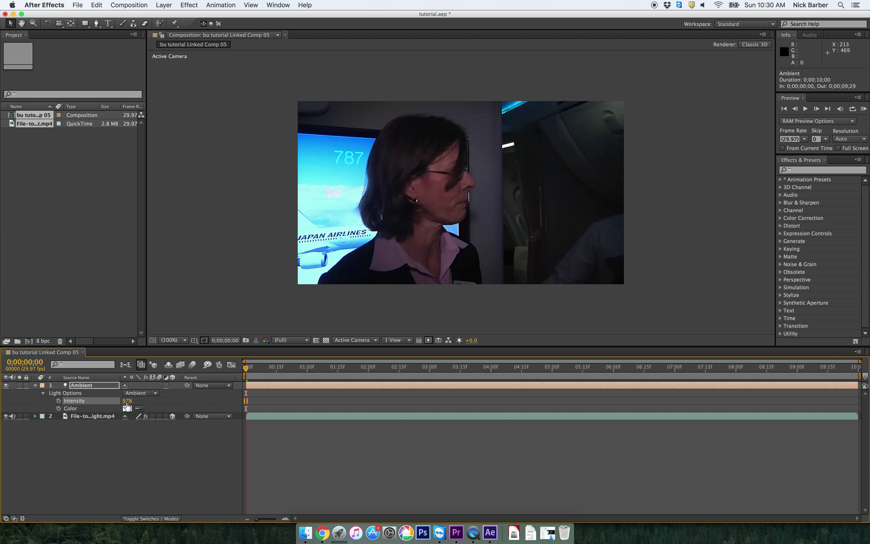
pyautogui.click(128, 406)
pyautogui.moveTo(127, 405); pyautogui.dragTo(200, 414)
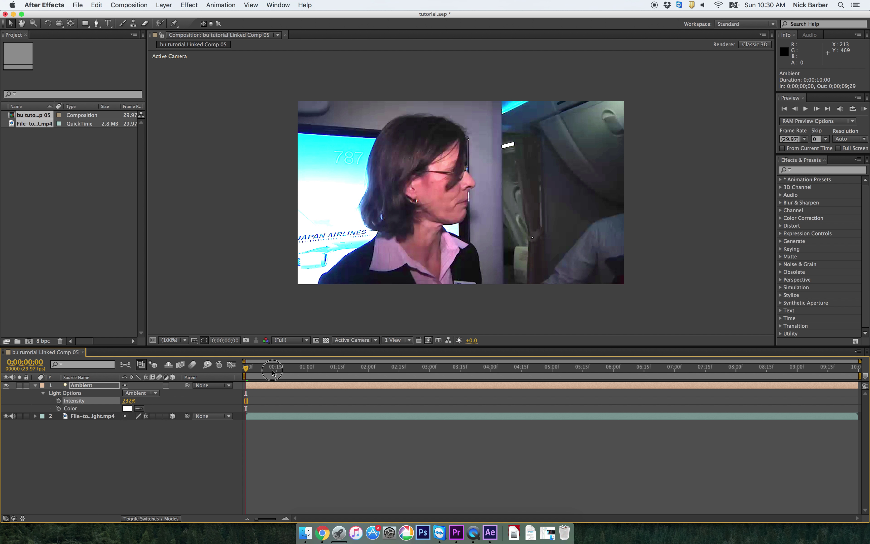
pyautogui.moveTo(284, 369); pyautogui.dragTo(471, 372)
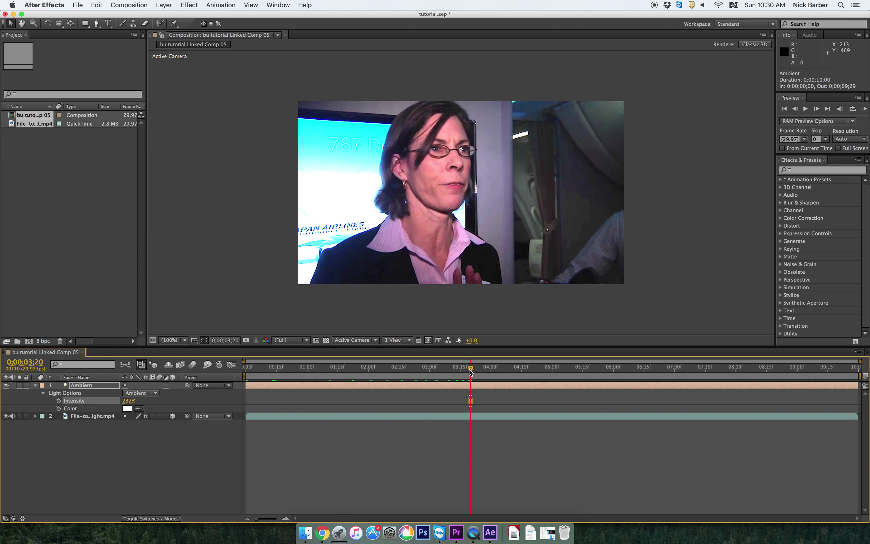
pyautogui.click(131, 404)
pyautogui.moveTo(131, 403); pyautogui.dragTo(45, 403)
pyautogui.moveTo(128, 401); pyautogui.dragTo(43, 412)
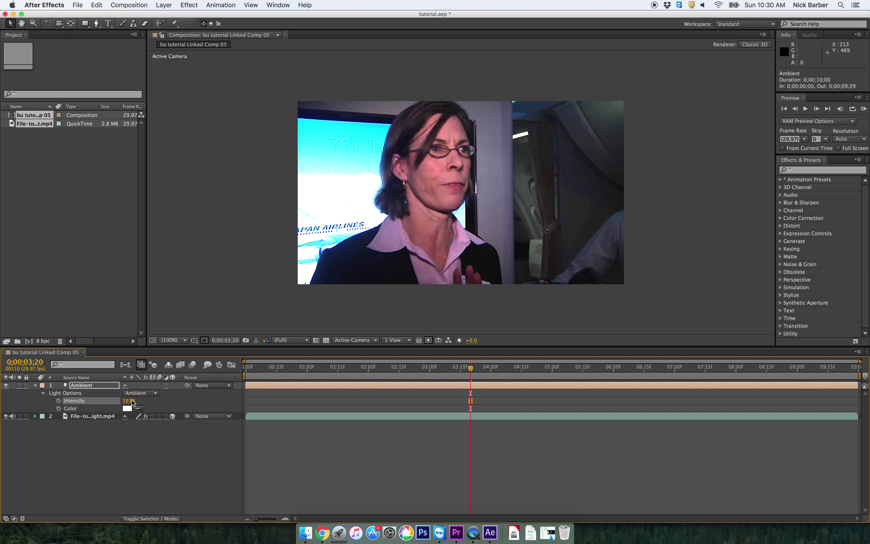
pyautogui.click(128, 403)
pyautogui.moveTo(128, 402)
pyautogui.mouseDown()
pyautogui.moveTo(54, 406)
pyautogui.moveTo(115, 408)
pyautogui.mouseUp()
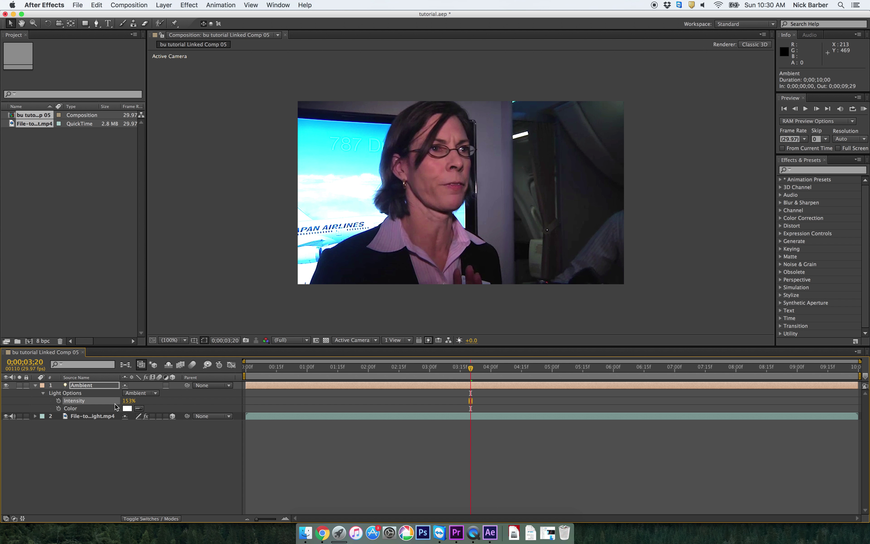
pyautogui.click(148, 447)
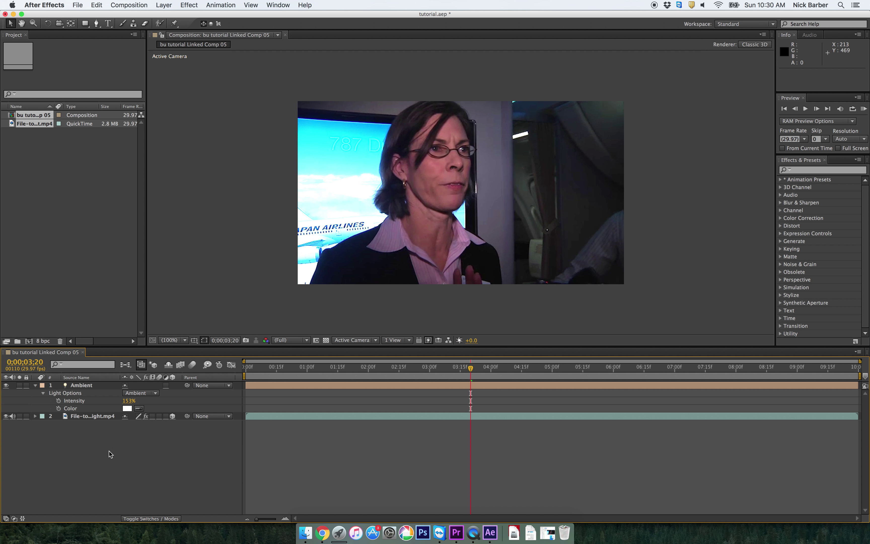
# - Add a light layer named Spot with Light Type set to Spot
pyautogui.rightClick(138, 451)
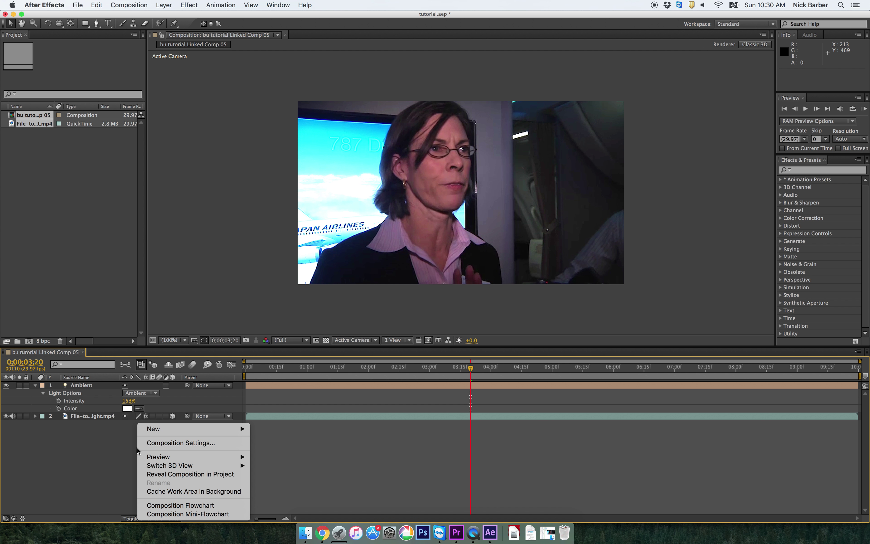
pyautogui.moveTo(185, 430)
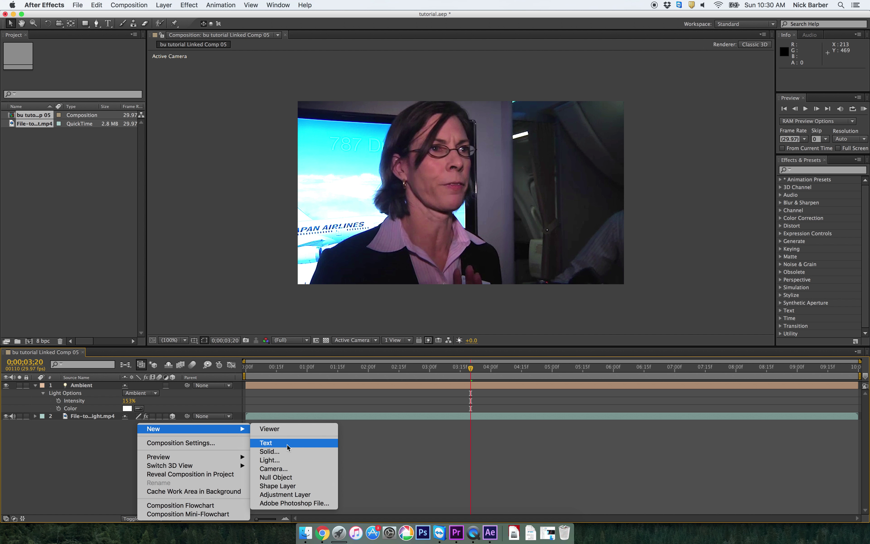
pyautogui.click(284, 461)
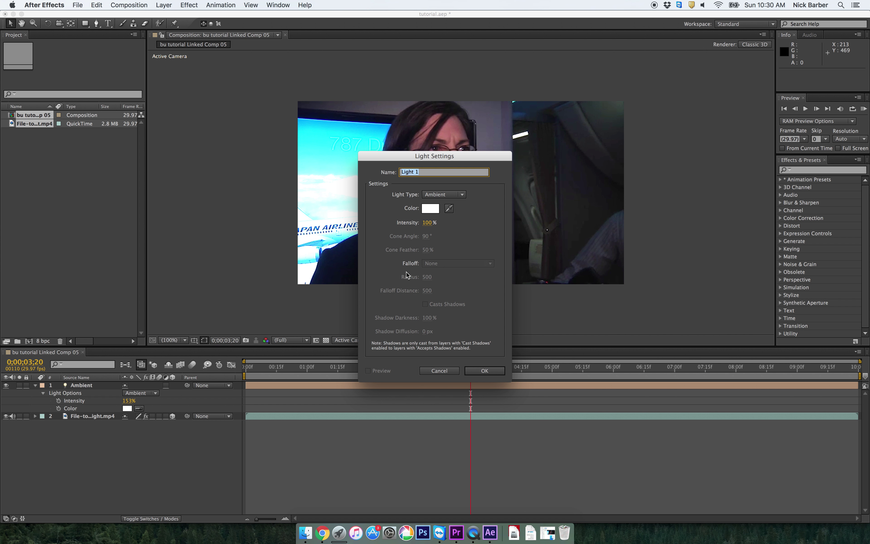
pyautogui.write('Spot')
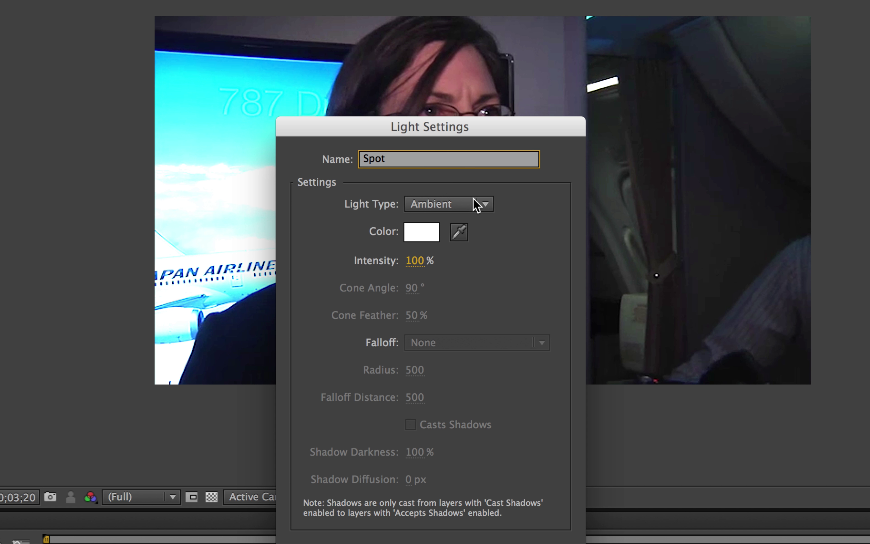
pyautogui.click(475, 206)
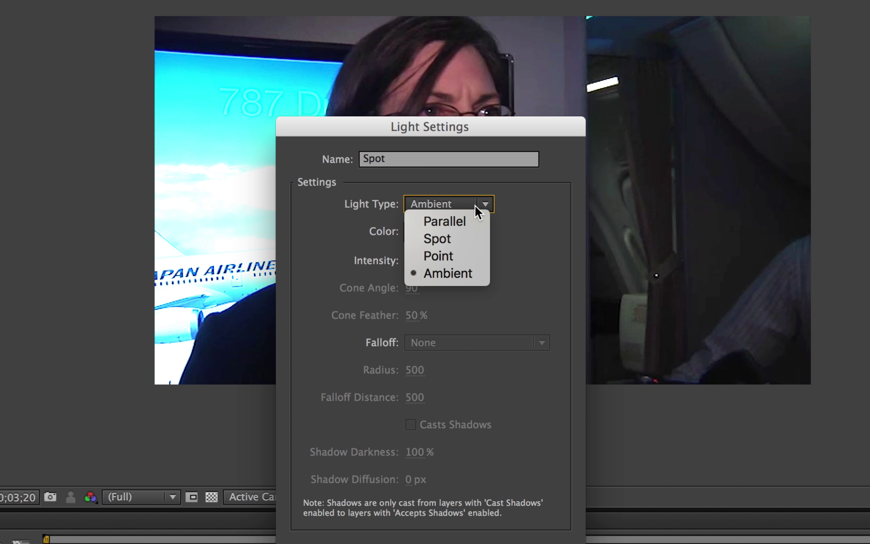
pyautogui.click(451, 240)
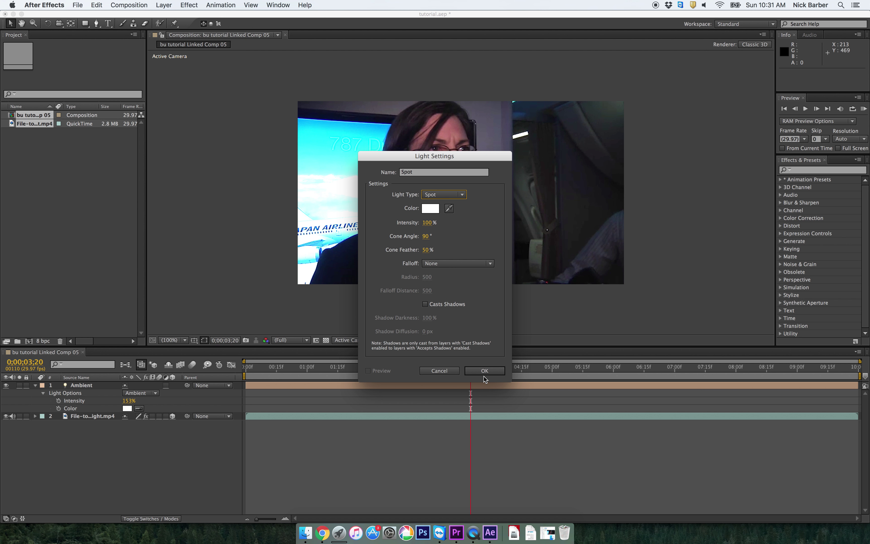
pyautogui.click(485, 371)
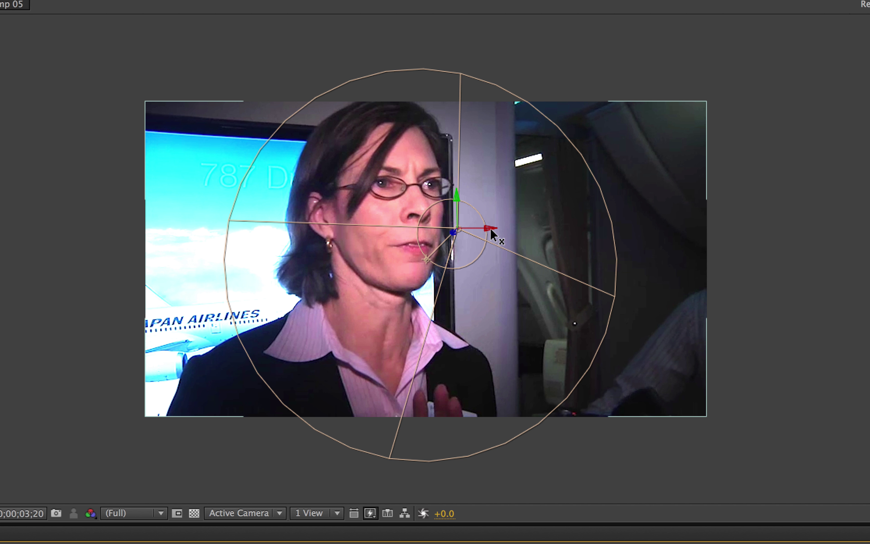
# - Drag the Spot light high to the frame's right, undoing an accidental footage move
pyautogui.moveTo(488, 228); pyautogui.dragTo(517, 231)
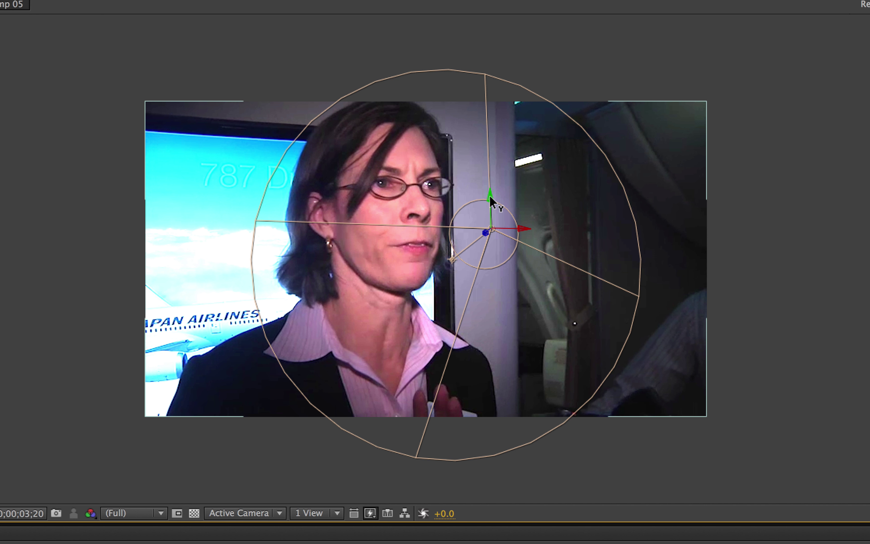
pyautogui.moveTo(490, 197); pyautogui.dragTo(492, 226)
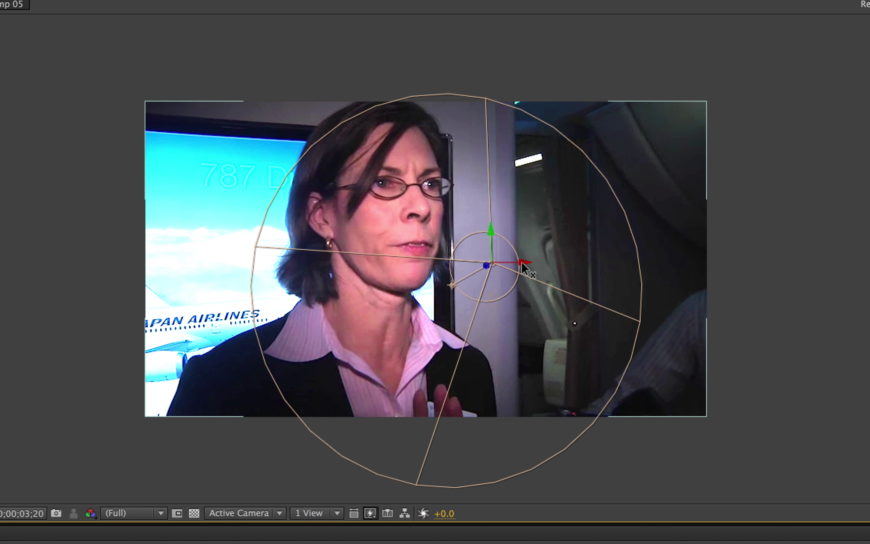
pyautogui.moveTo(524, 268); pyautogui.dragTo(278, 253)
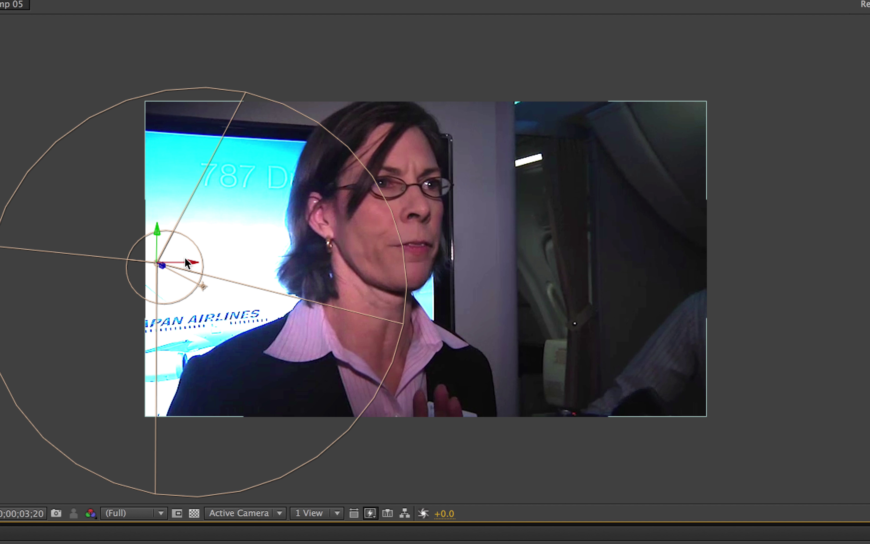
pyautogui.moveTo(187, 259); pyautogui.dragTo(340, 264)
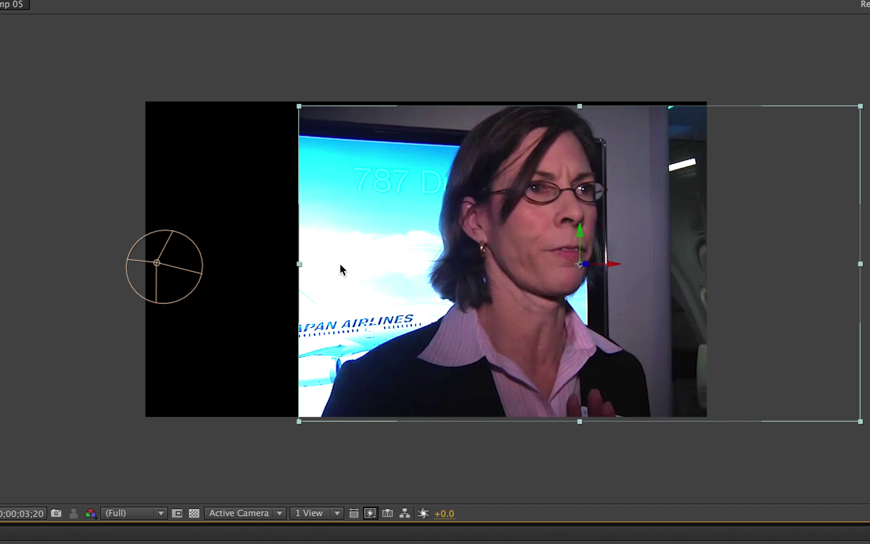
pyautogui.press('super+z')
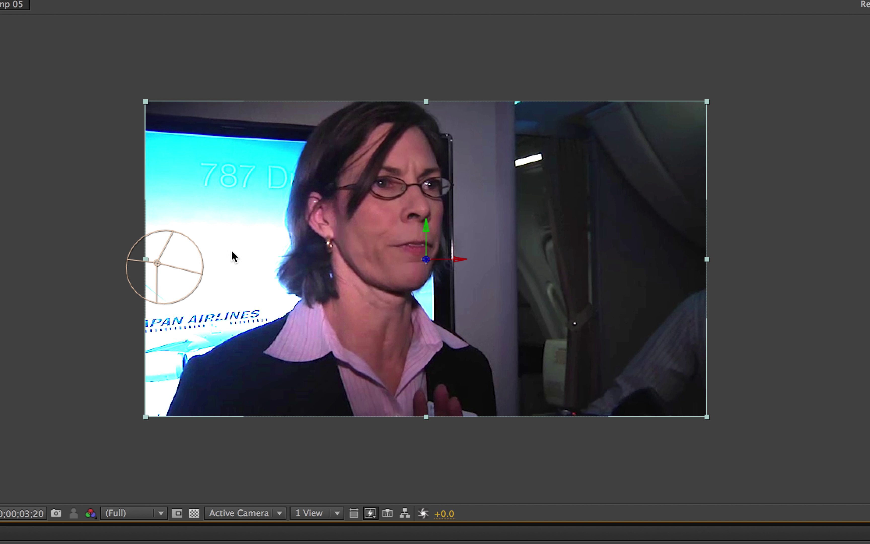
pyautogui.click(159, 256)
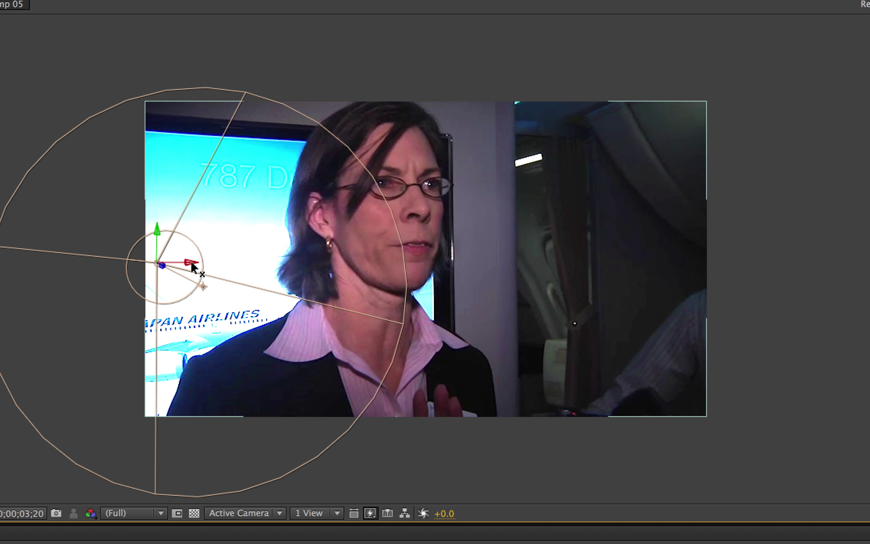
pyautogui.moveTo(197, 266); pyautogui.dragTo(536, 244)
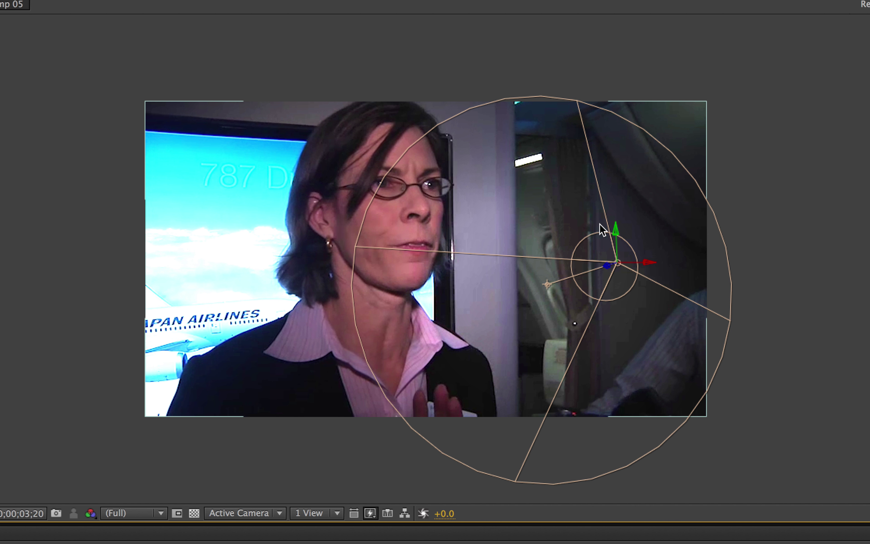
pyautogui.moveTo(614, 232); pyautogui.dragTo(611, 154)
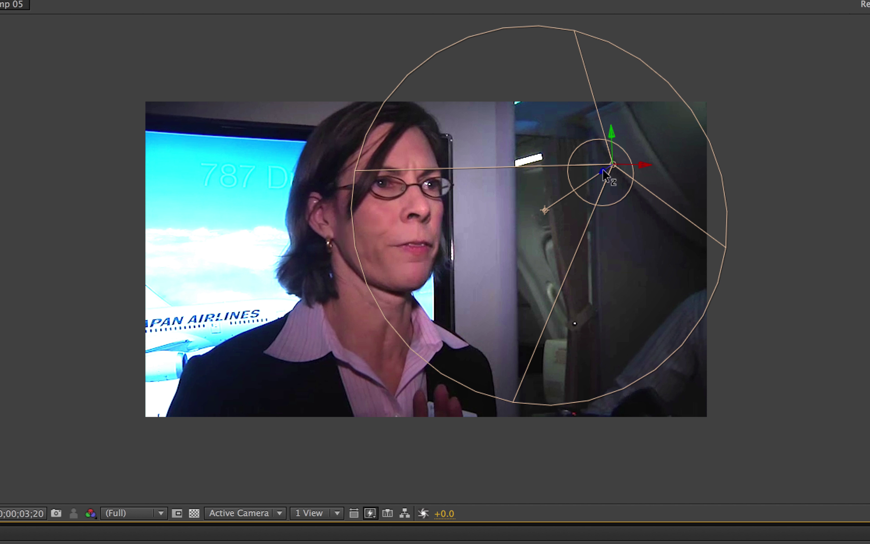
pyautogui.moveTo(604, 172); pyautogui.dragTo(667, 179)
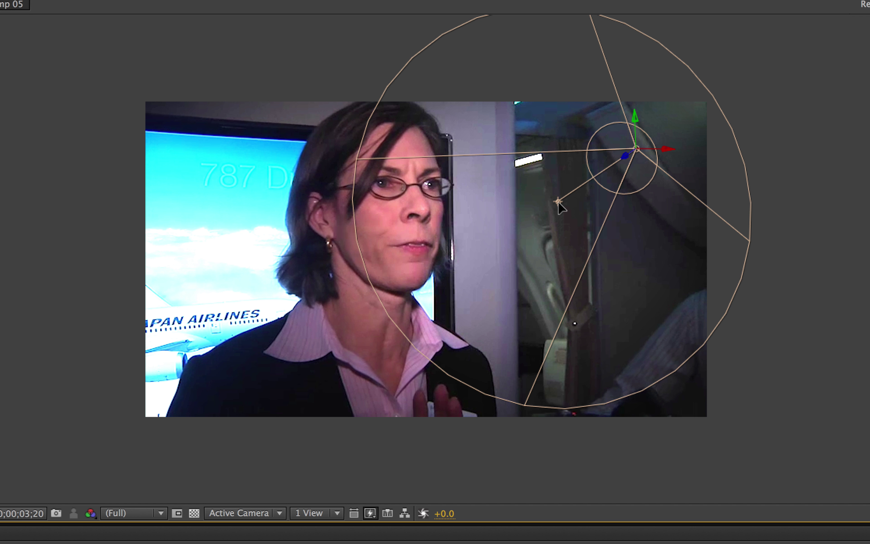
# - Move the Spot light to the right edge and aim its point of interest at her face
pyautogui.moveTo(558, 201)
pyautogui.mouseDown()
pyautogui.moveTo(464, 278)
pyautogui.moveTo(249, 370)
pyautogui.moveTo(236, 198)
pyautogui.moveTo(558, 79)
pyautogui.moveTo(726, 173)
pyautogui.moveTo(668, 350)
pyautogui.moveTo(474, 310)
pyautogui.moveTo(340, 148)
pyautogui.moveTo(515, 262)
pyautogui.moveTo(412, 219)
pyautogui.moveTo(230, 287)
pyautogui.moveTo(569, 207)
pyautogui.moveTo(549, 278)
pyautogui.moveTo(483, 217)
pyautogui.moveTo(470, 225)
pyautogui.moveTo(481, 222)
pyautogui.mouseUp()
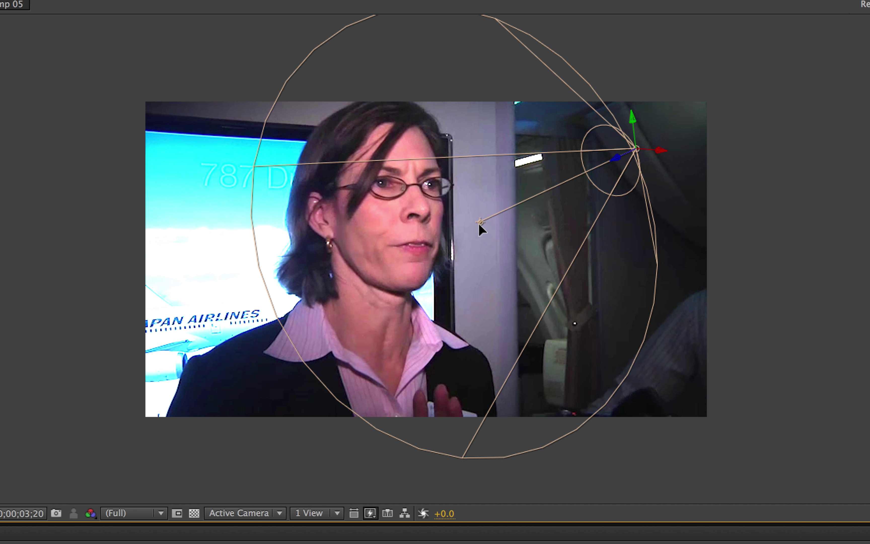
pyautogui.moveTo(482, 228); pyautogui.dragTo(558, 230)
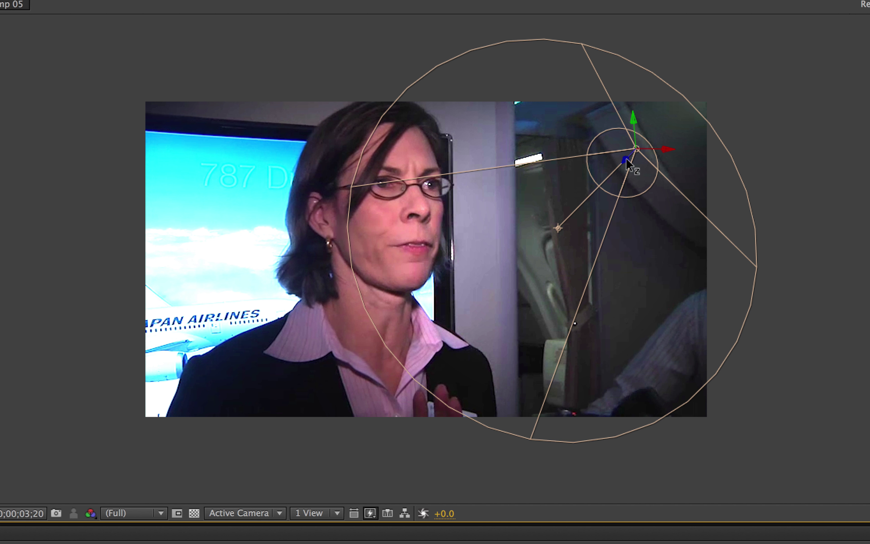
pyautogui.moveTo(631, 163)
pyautogui.mouseDown()
pyautogui.moveTo(582, 183)
pyautogui.moveTo(502, 257)
pyautogui.moveTo(562, 173)
pyautogui.moveTo(633, 180)
pyautogui.moveTo(601, 257)
pyautogui.moveTo(583, 266)
pyautogui.moveTo(494, 272)
pyautogui.moveTo(441, 235)
pyautogui.moveTo(583, 201)
pyautogui.moveTo(536, 277)
pyautogui.moveTo(493, 251)
pyautogui.moveTo(388, 229)
pyautogui.moveTo(432, 218)
pyautogui.moveTo(413, 218)
pyautogui.mouseUp()
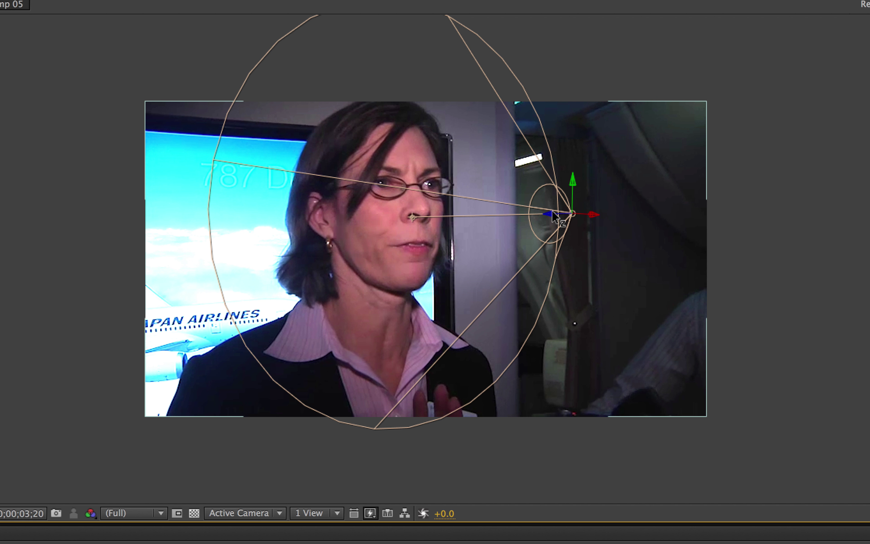
pyautogui.moveTo(556, 216); pyautogui.dragTo(689, 235)
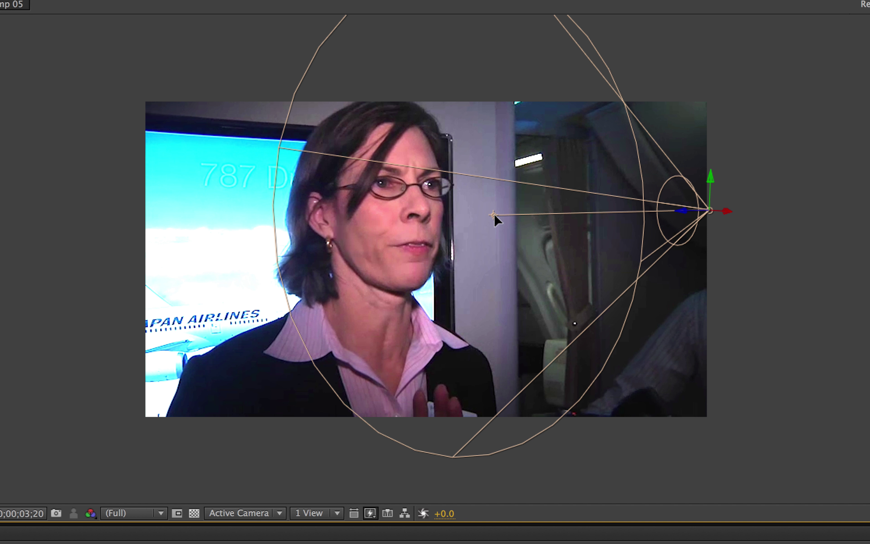
pyautogui.moveTo(495, 216); pyautogui.dragTo(431, 216)
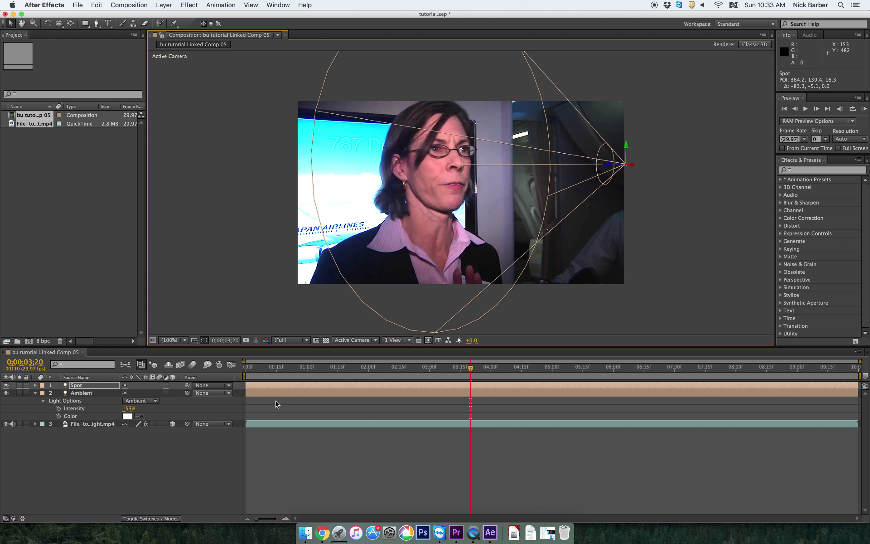
# - Go back to an earlier frame and drag the spot light's aim point and cone lower on the shot
pyautogui.moveTo(333, 368); pyautogui.dragTo(429, 371)
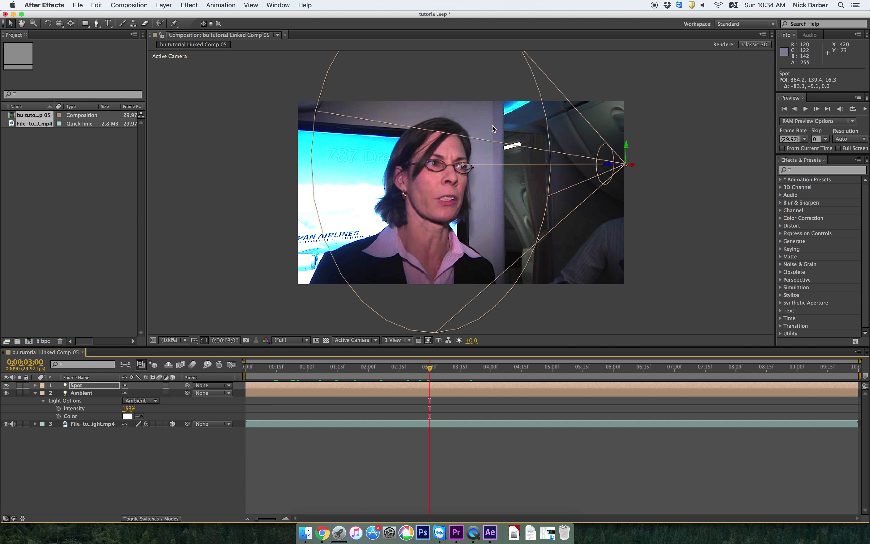
pyautogui.moveTo(465, 167); pyautogui.dragTo(468, 178)
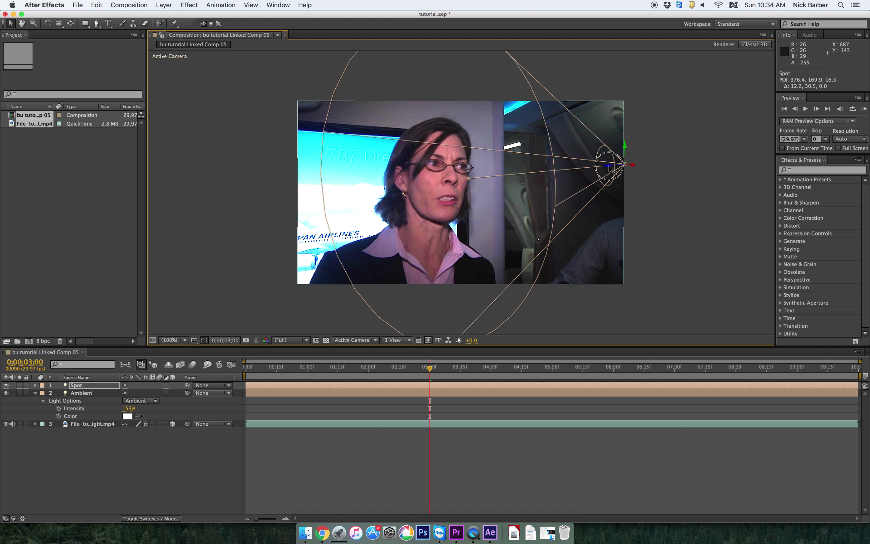
pyautogui.moveTo(610, 168)
pyautogui.mouseDown()
pyautogui.moveTo(576, 166)
pyautogui.moveTo(651, 178)
pyautogui.moveTo(615, 177)
pyautogui.mouseUp()
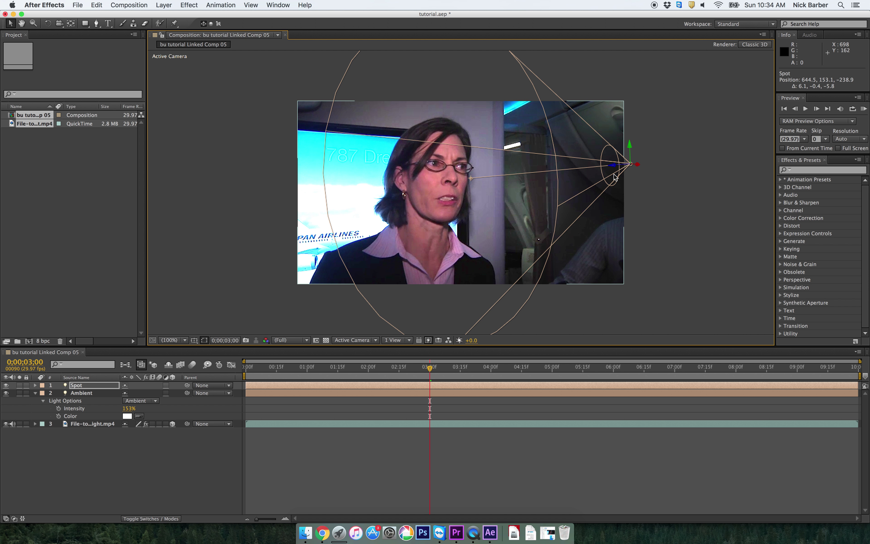
pyautogui.click(522, 487)
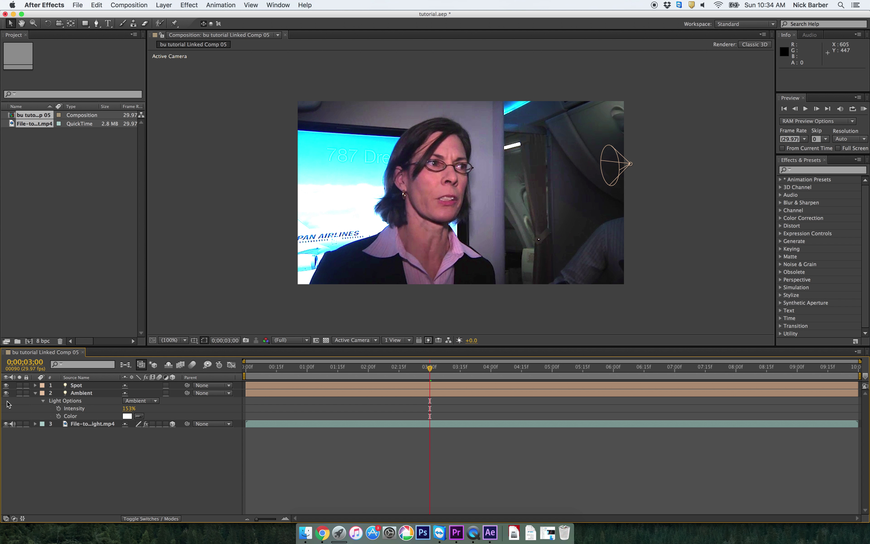
# - Compare the shot with the Ambient and Spot lights switched off, then turn both back on
pyautogui.click(6, 393)
pyautogui.click(6, 385)
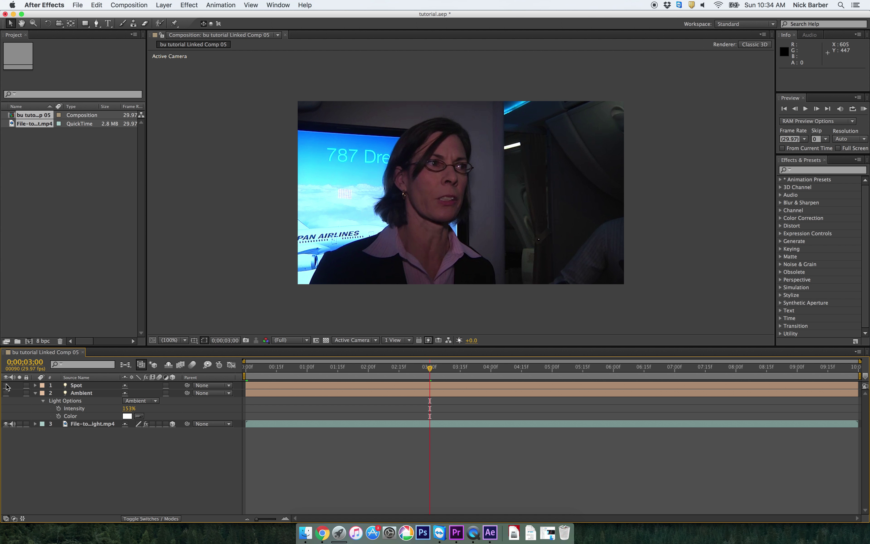
pyautogui.click(6, 386)
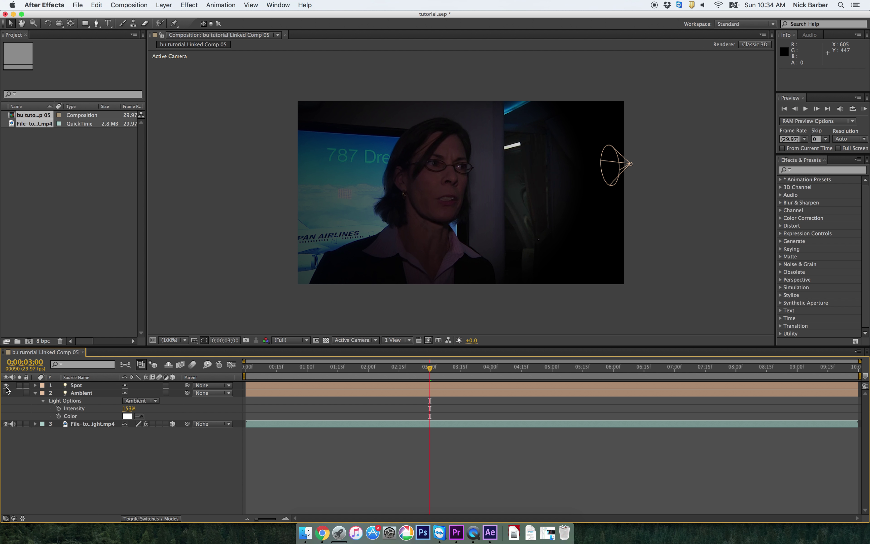
pyautogui.click(6, 393)
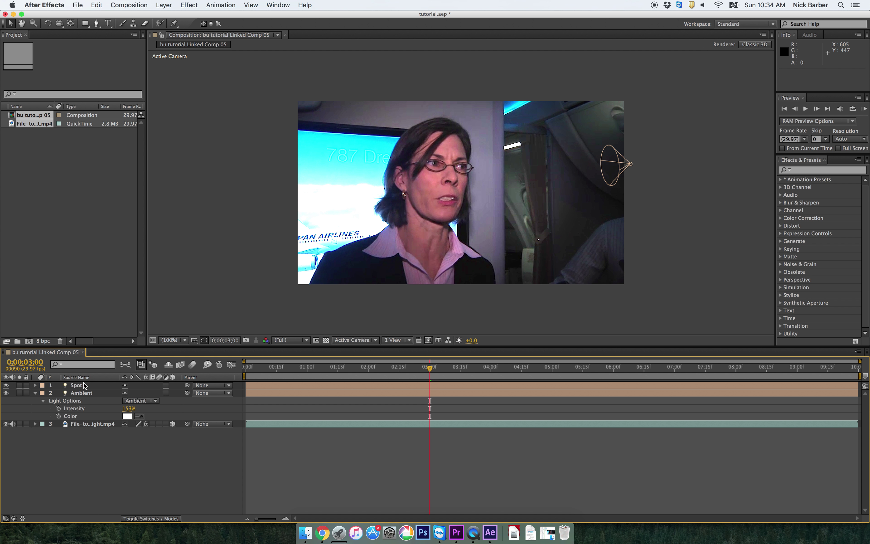
# - Open the Spot light's options and set its colour to a pale peach tint
pyautogui.click(77, 386)
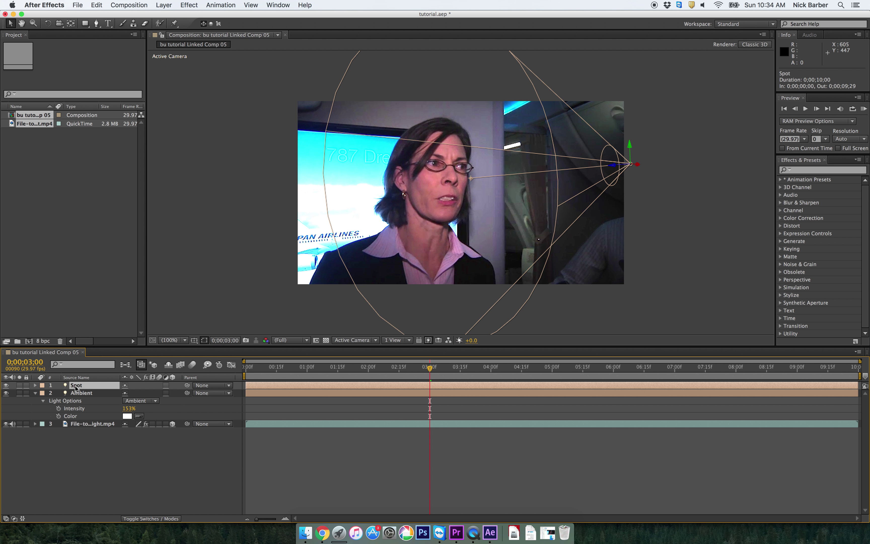
pyautogui.press('a')
pyautogui.press('a')
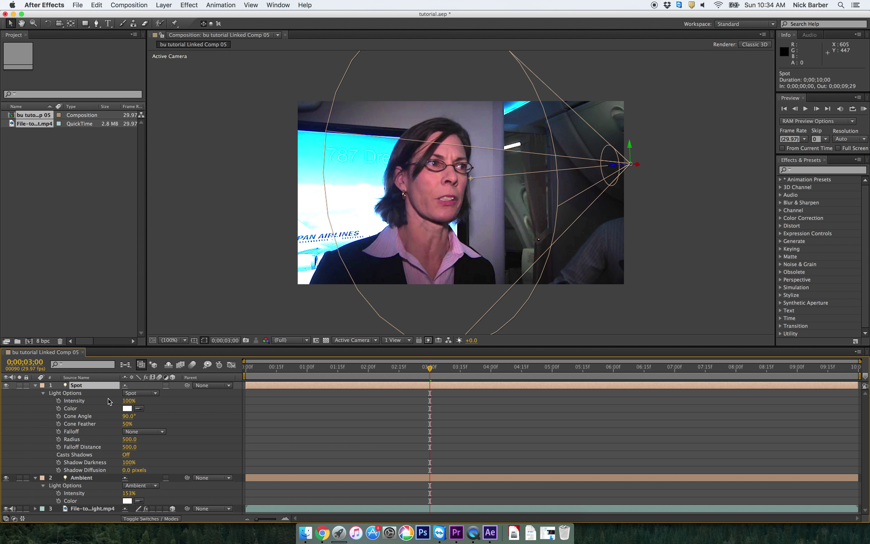
pyautogui.click(127, 408)
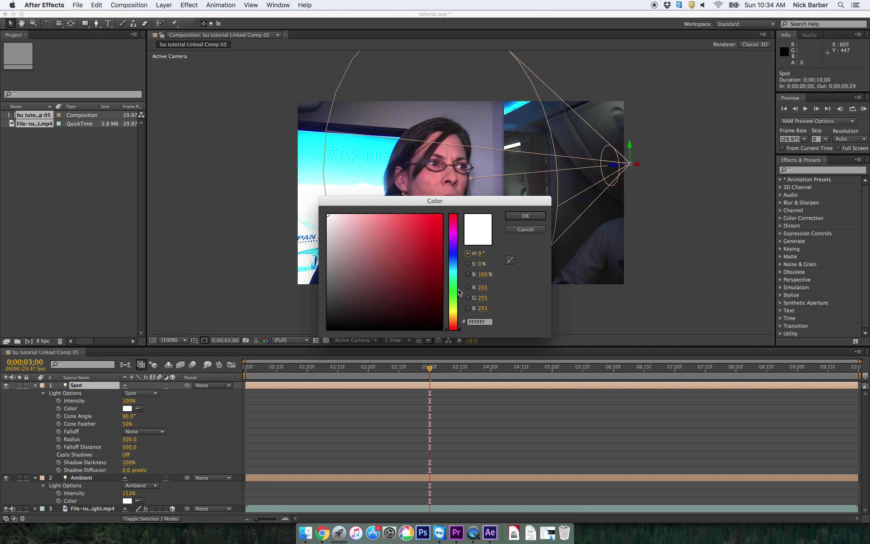
pyautogui.moveTo(455, 308); pyautogui.dragTo(454, 325)
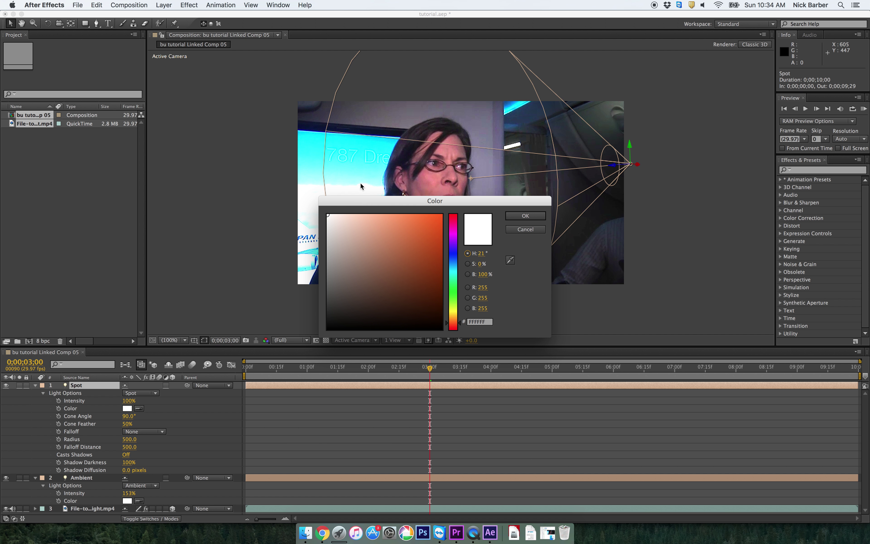
pyautogui.click(343, 211)
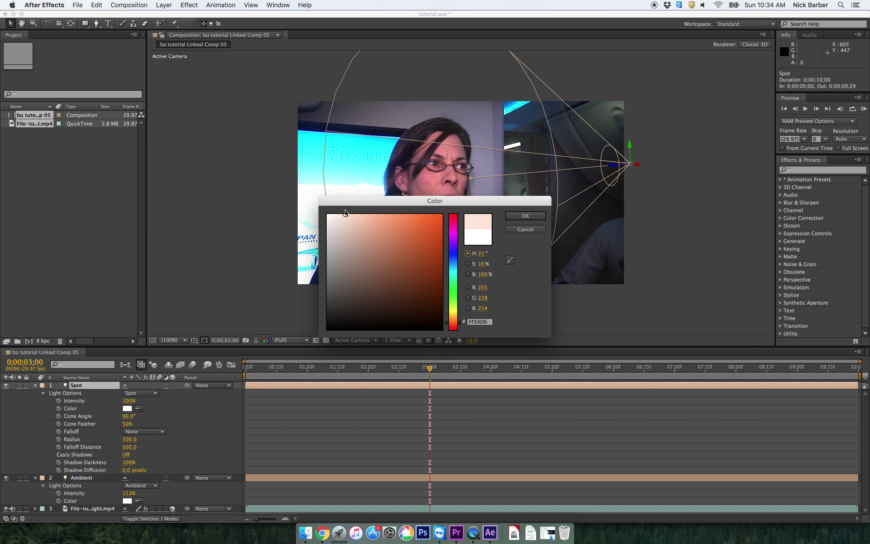
pyautogui.click(525, 216)
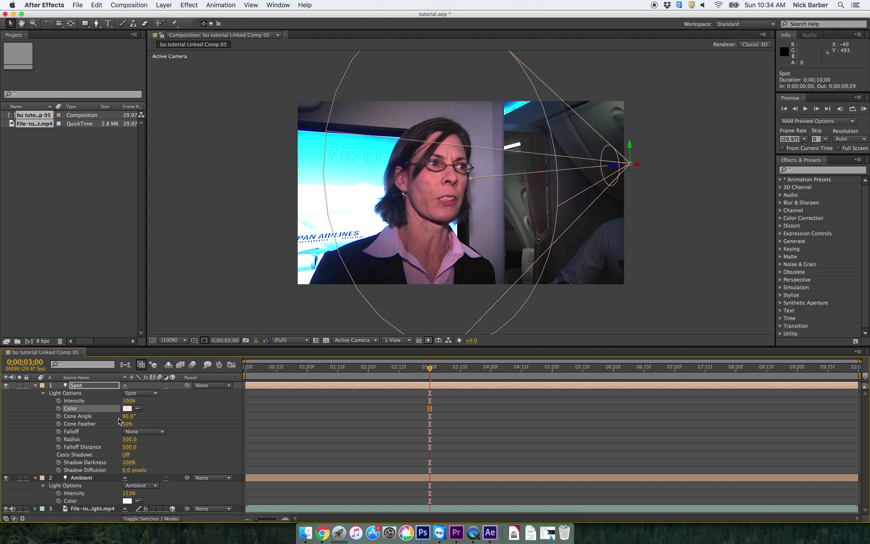
# - Try a fully saturated orange, then reduce it to a pale orange tint (about FFE7DB)
pyautogui.click(128, 408)
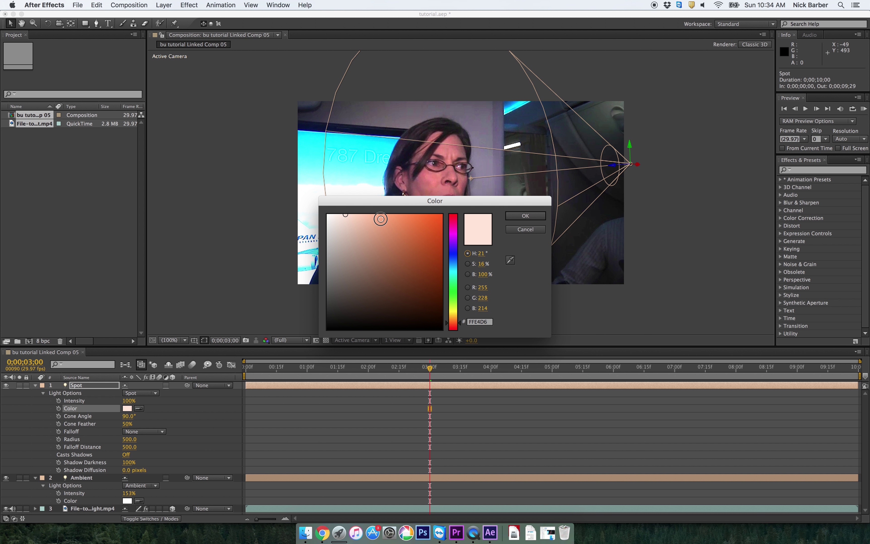
pyautogui.moveTo(376, 215); pyautogui.dragTo(503, 215)
pyautogui.click(525, 215)
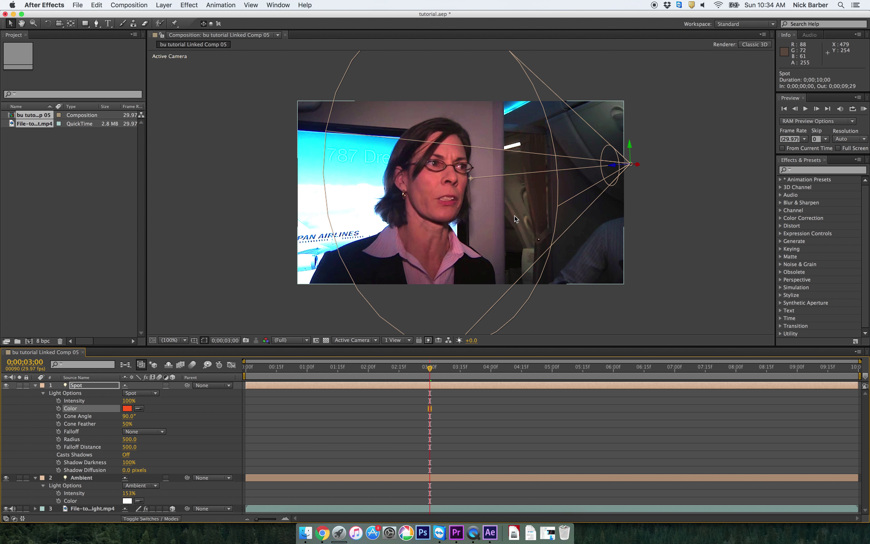
pyautogui.click(128, 408)
pyautogui.moveTo(358, 225); pyautogui.dragTo(344, 212)
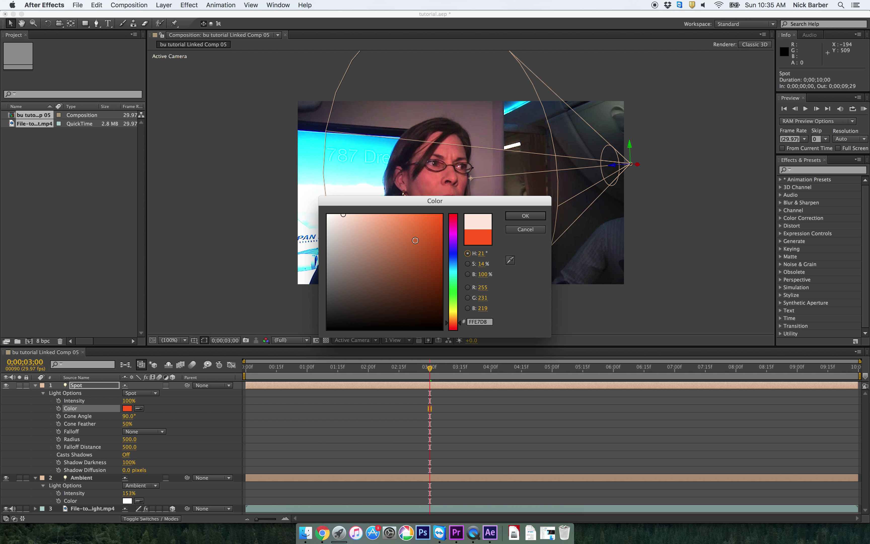
pyautogui.click(527, 216)
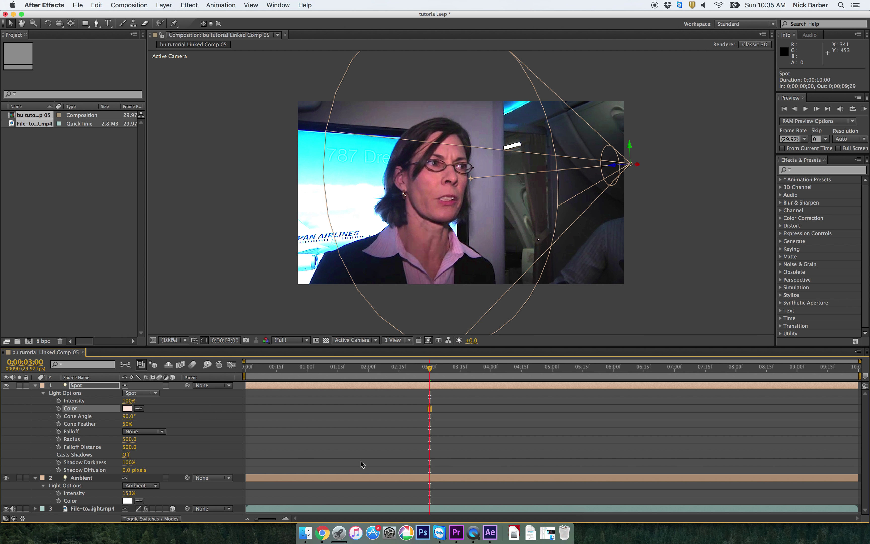
# - Collapse the light options, select Ambient, and compare the shot with the Spot light off and on
pyautogui.click(35, 385)
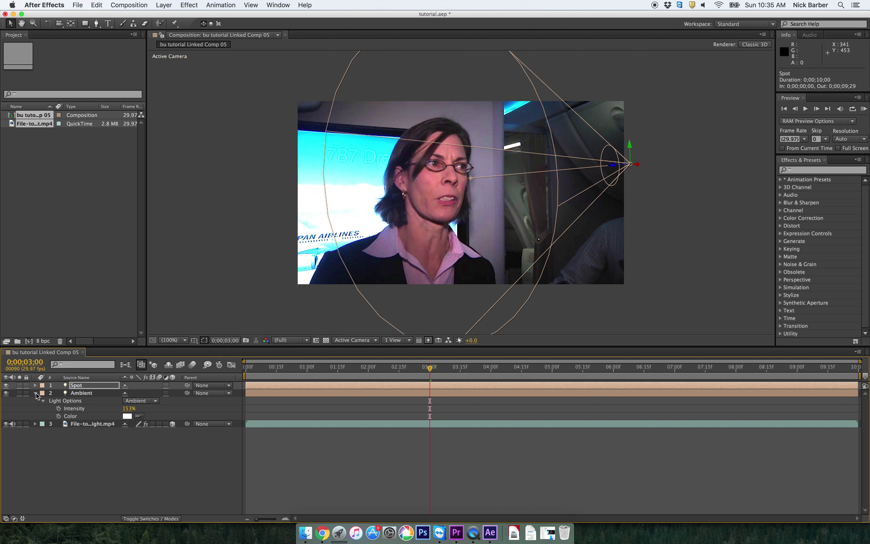
pyautogui.click(36, 393)
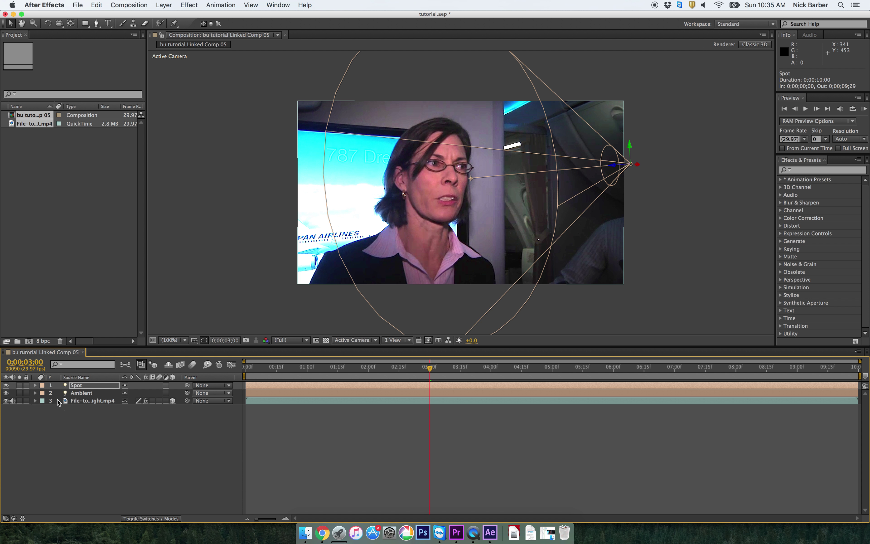
pyautogui.click(75, 394)
pyautogui.hotkey('ctrl', 'Right')
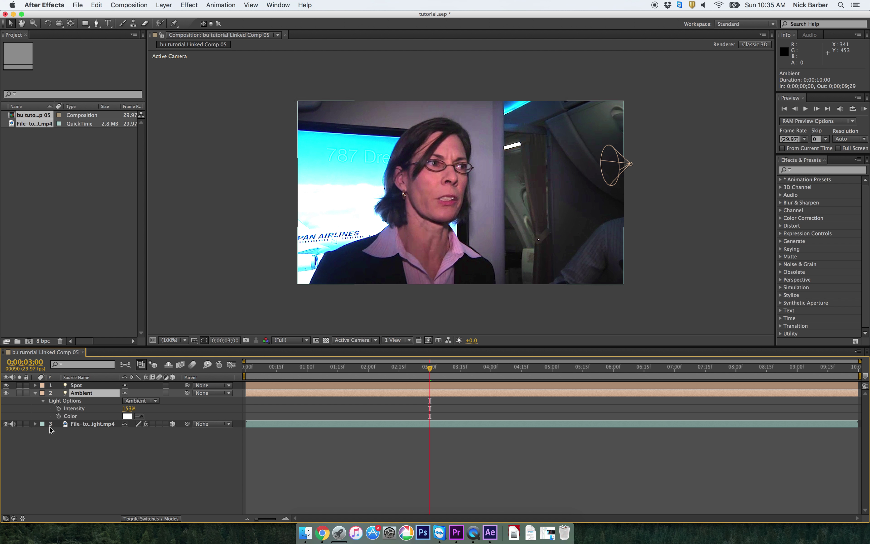
pyautogui.click(6, 385)
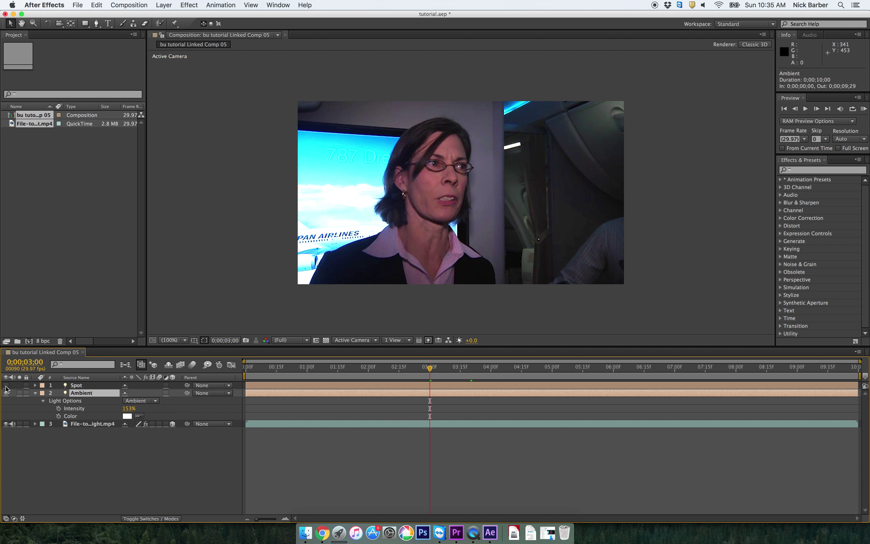
pyautogui.click(6, 386)
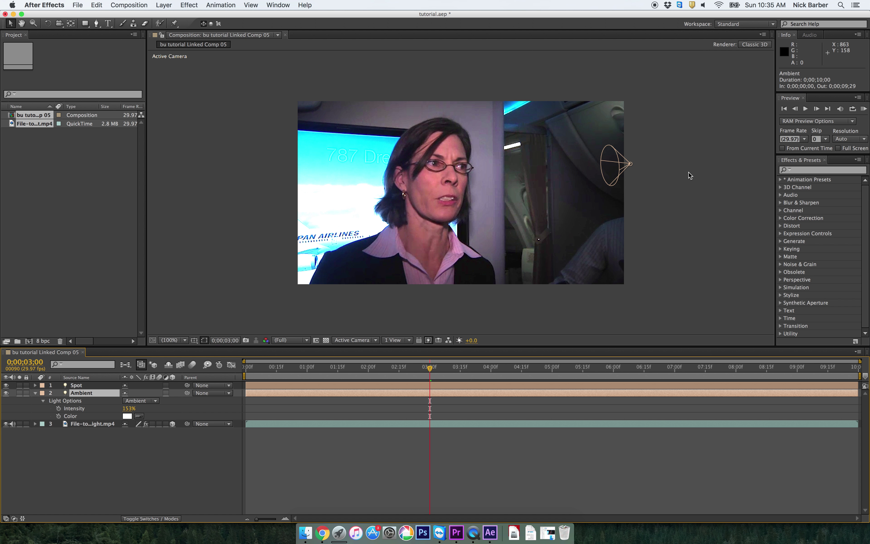
# - Deselect the Ambient layer and save the tutorial.aep project
pyautogui.click(681, 203)
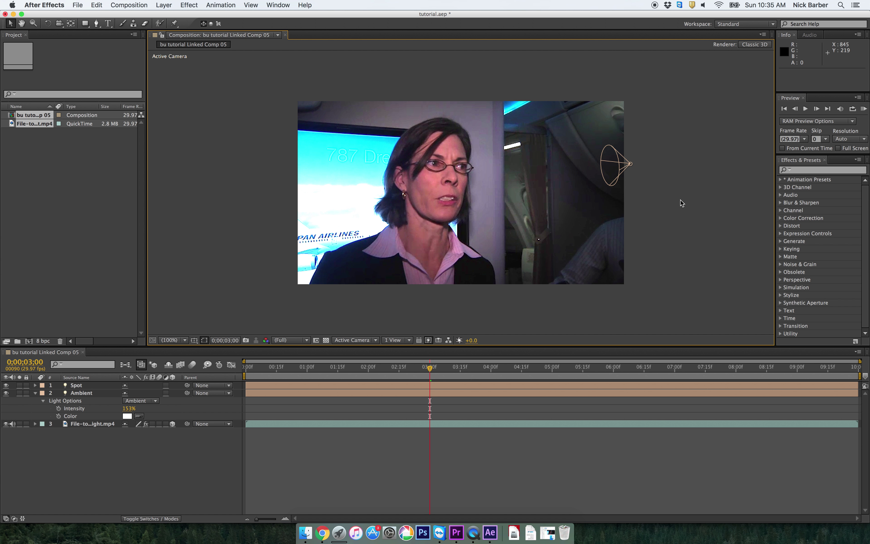
pyautogui.press('super+s')
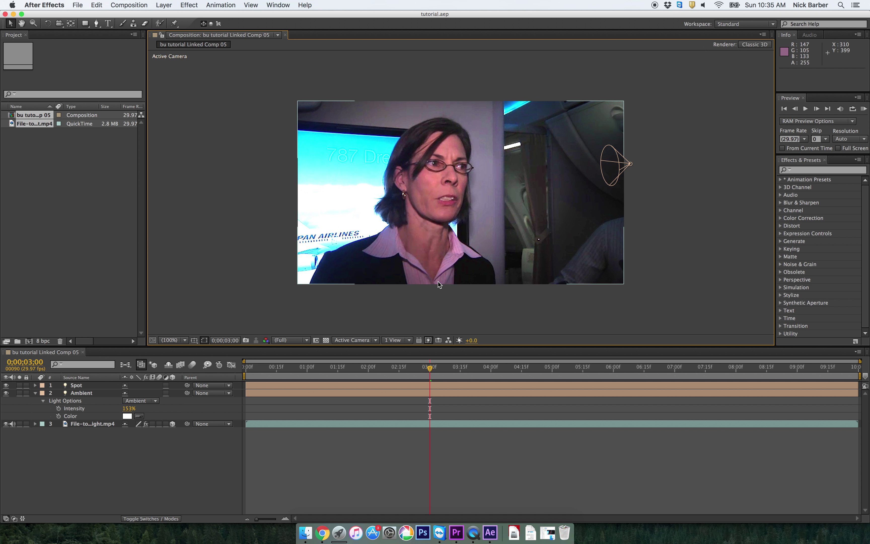
pyautogui.click(456, 534)
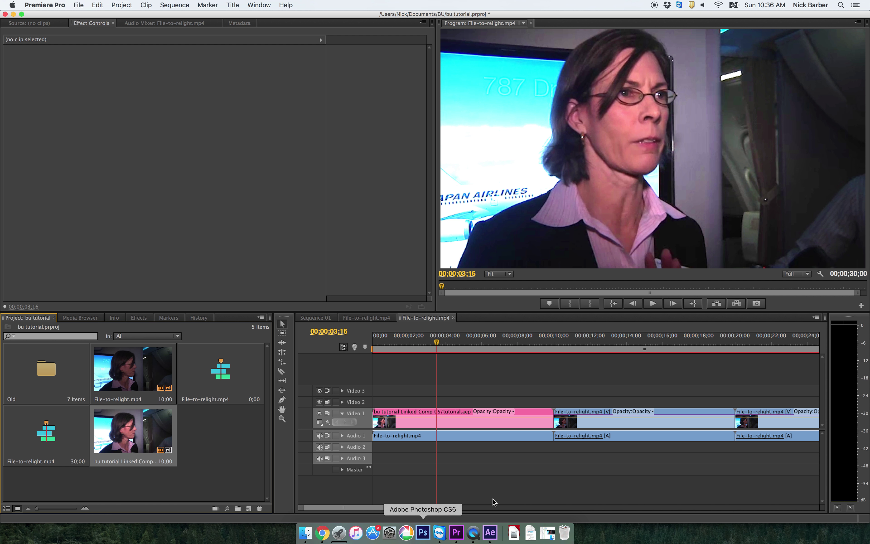
# - Move the playhead to 00;00;03;13 and select the linked tutorial.aep comp clip on Video 1
pyautogui.click(435, 342)
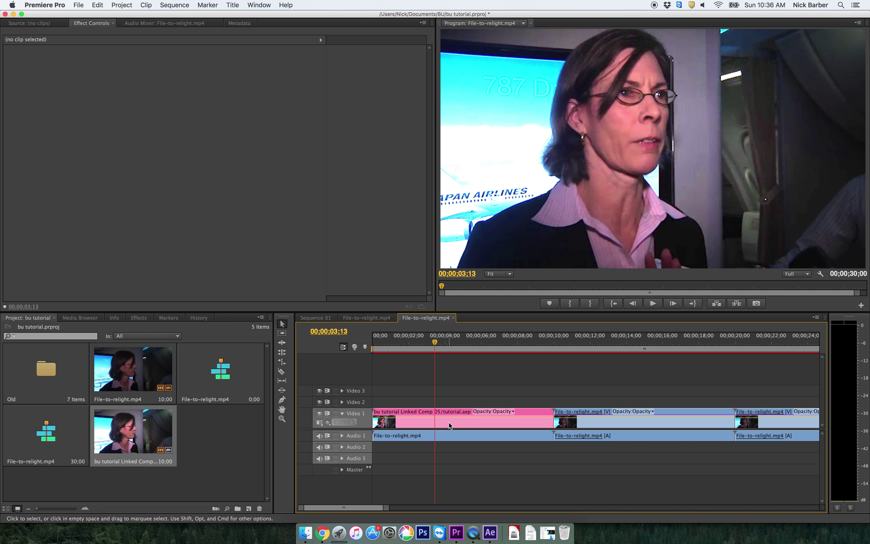
pyautogui.click(446, 414)
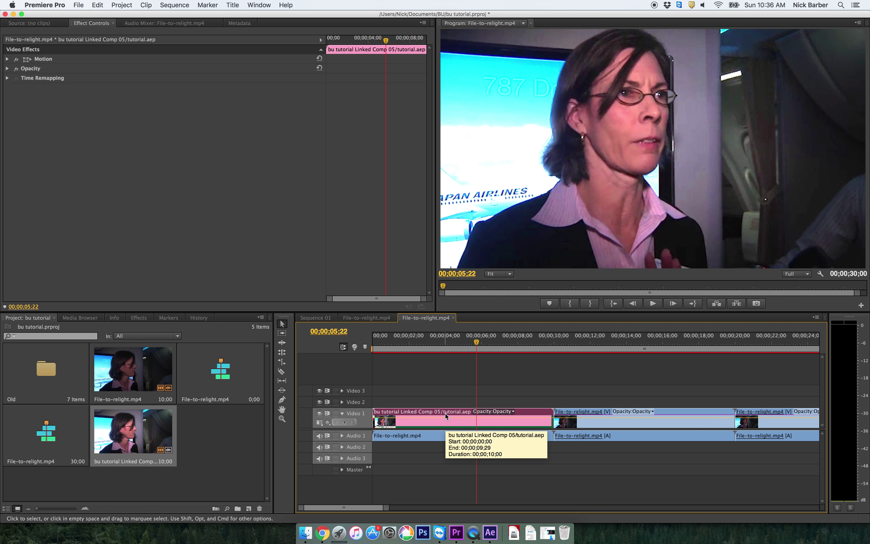